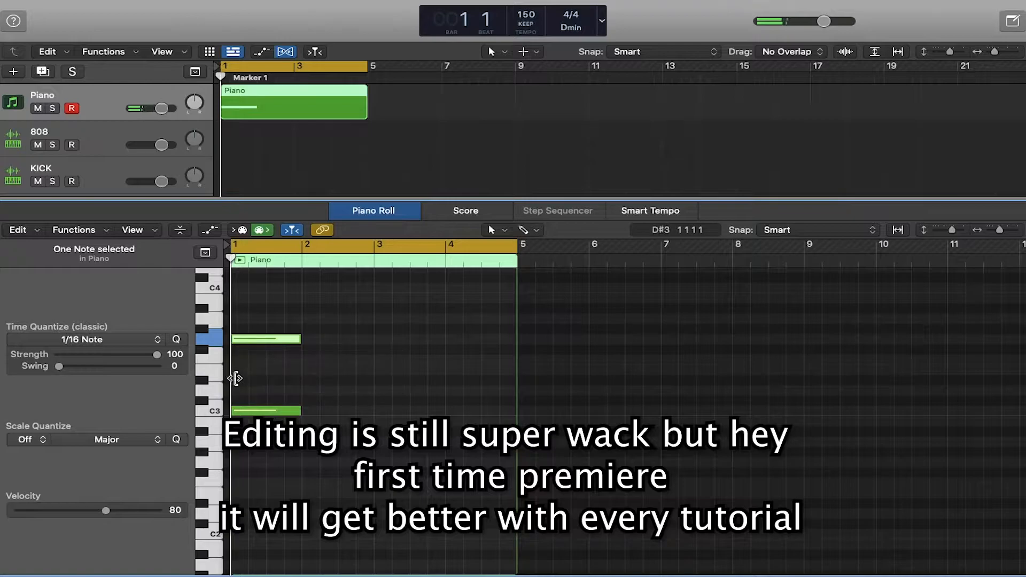
Step: Complete a C minor chord in bar 1 with a D#3 note and repeat it with 3 copies through bar 4
left_click_drag(262, 382, 255, 381)
left_click_drag(303, 439, 293, 328)
key("super+r")
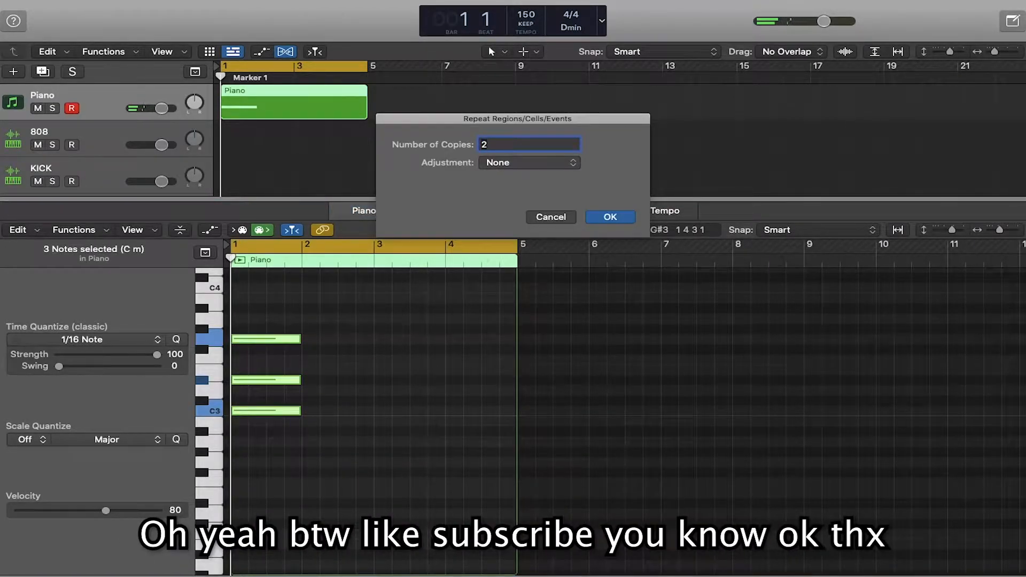
type("3")
key("Return")
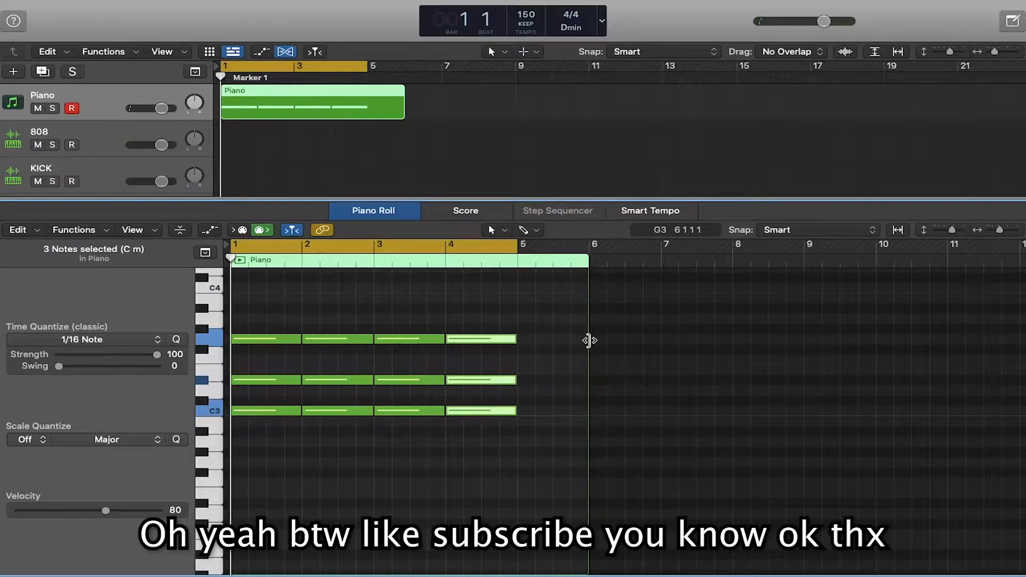
left_click(316, 372)
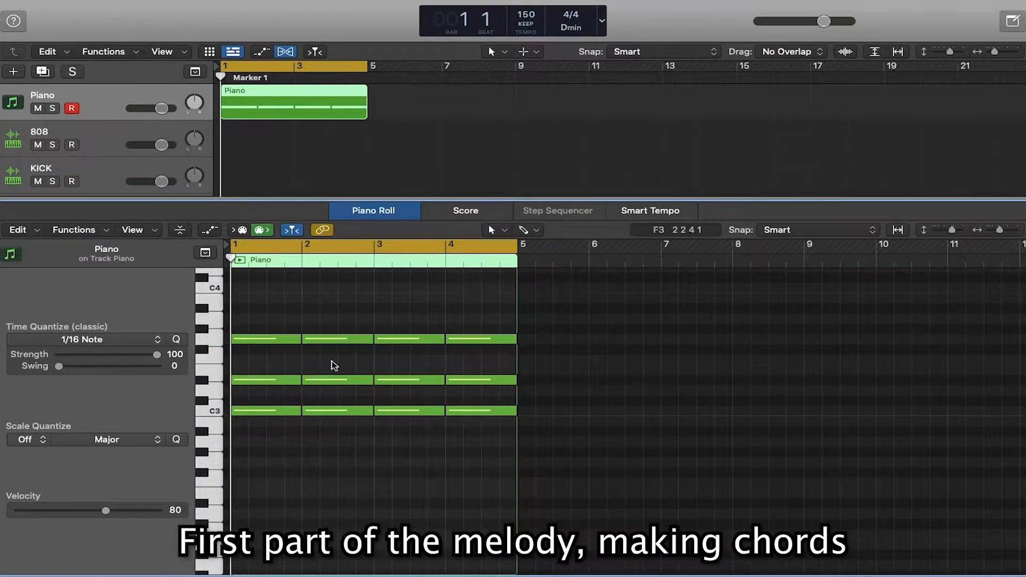
Step: Start playback and raise the top note of the bar 2 chord one semitone to G#3
key("space")
left_click(333, 341)
key("alt+Up")
left_click(362, 365)
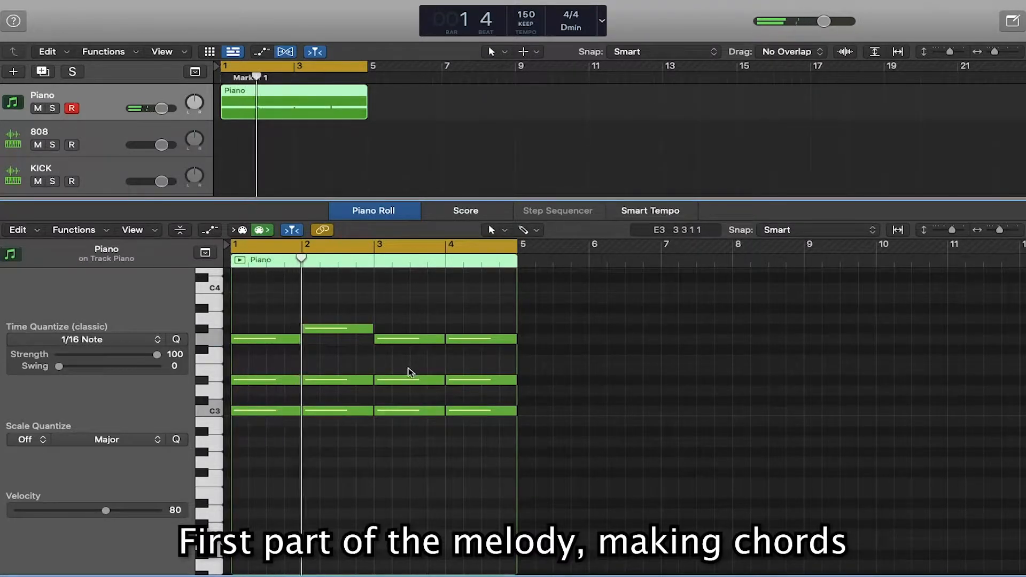
Step: Raise the middle note of the bar 3 chord to F3 and its top note to G#3
mouse_move(406, 385)
left_mouse_down()
mouse_move(403, 341)
mouse_move(404, 383)
left_mouse_up()
key("alt+Up")
key("alt+Up")
key("alt+Up")
key("alt+Up")
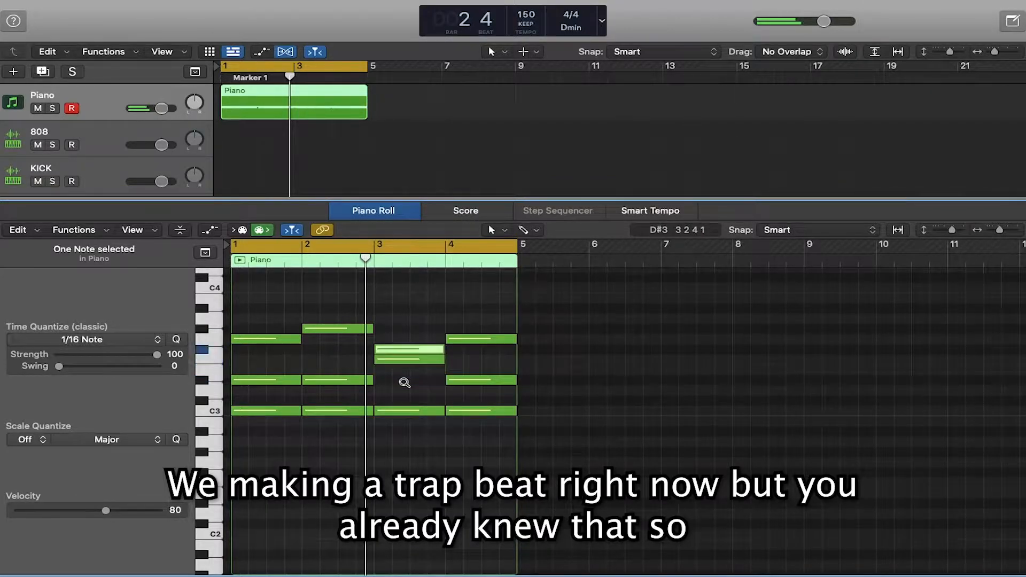
key("space")
left_click(404, 382)
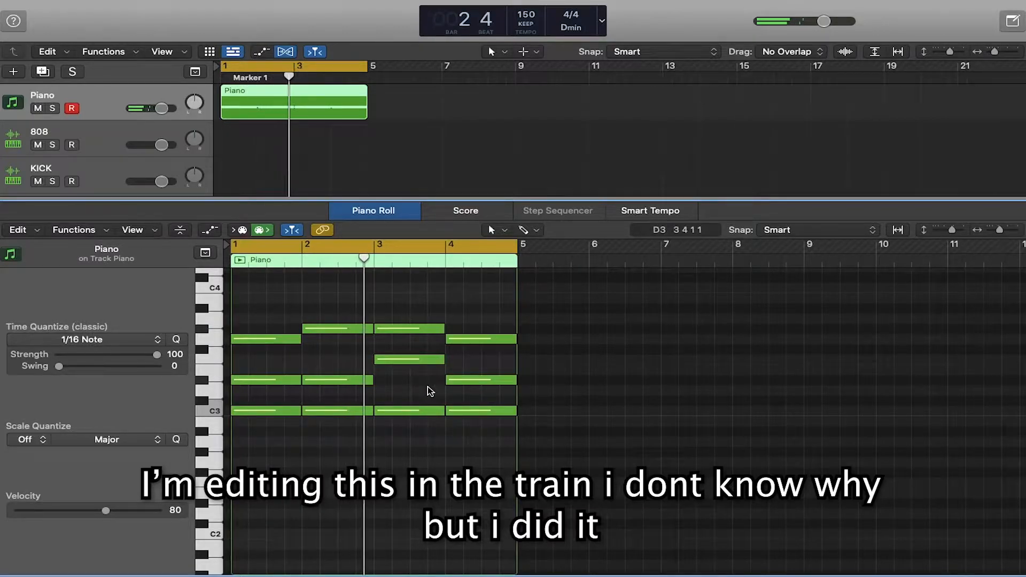
Step: Lower the three notes of the bar 4 chord to A#2, D3 and F3
left_click(469, 412)
key("alt+Down")
left_click(470, 380)
key("alt+Down")
left_click(471, 339)
key("alt+Down")
key("alt+Down")
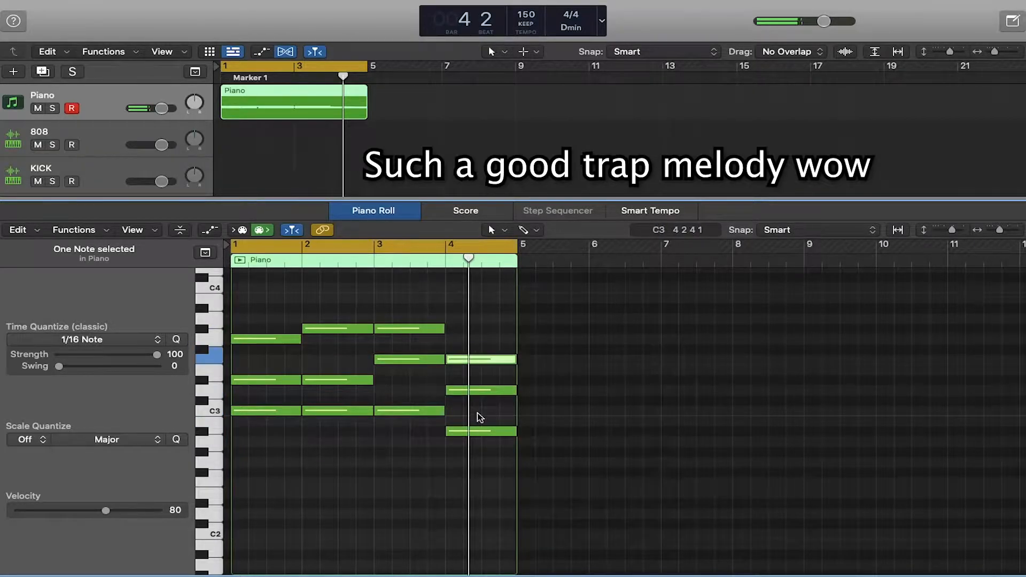
Step: Move the lowest note of the bar 4 chord up an octave to A#3
left_click(477, 431)
key("alt+shift+Up")
left_click(479, 455)
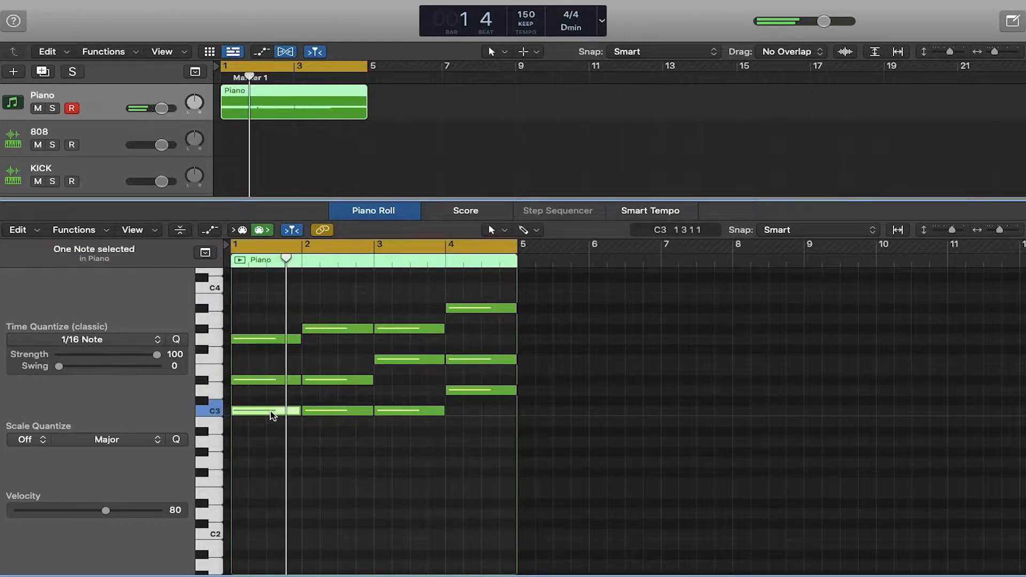
Step: Add bass notes below the chords: C2 in bars 1 and 2, F2 in bar 3 and A#2 in bar 4
left_click(325, 428)
left_click_drag(266, 413, 265, 534)
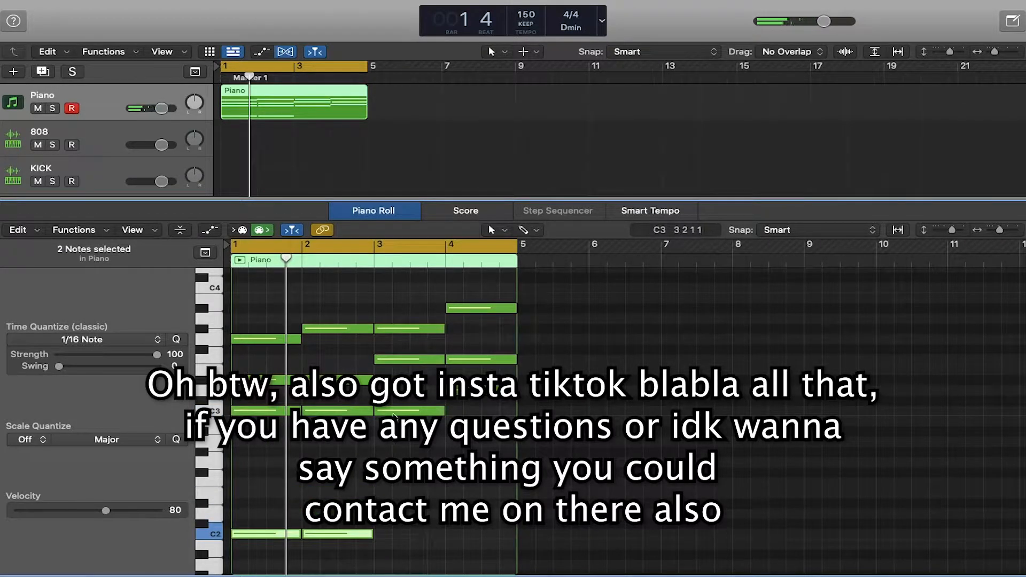
left_click_drag(393, 413, 465, 434)
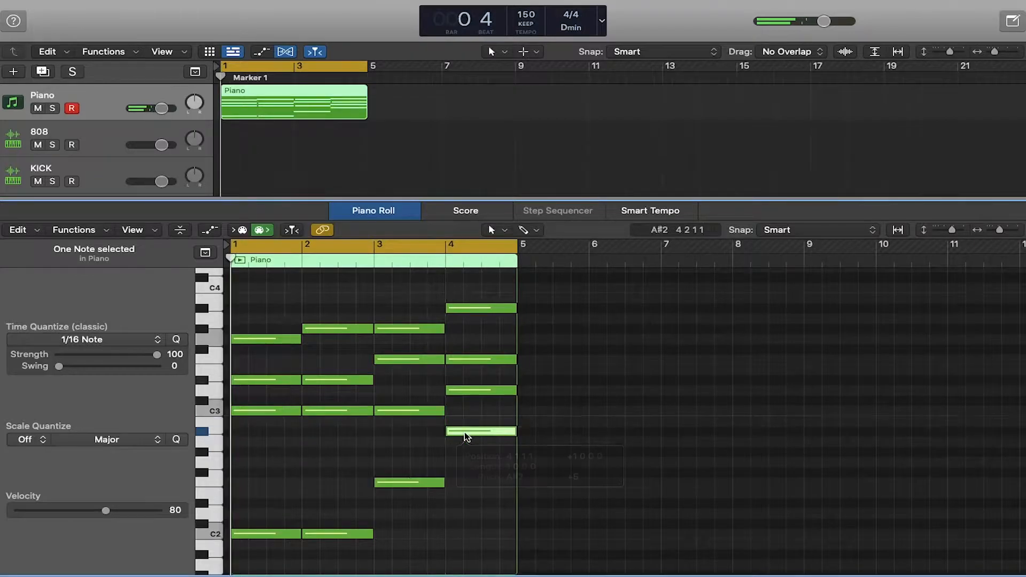
left_click(482, 485)
mouse_move(478, 433)
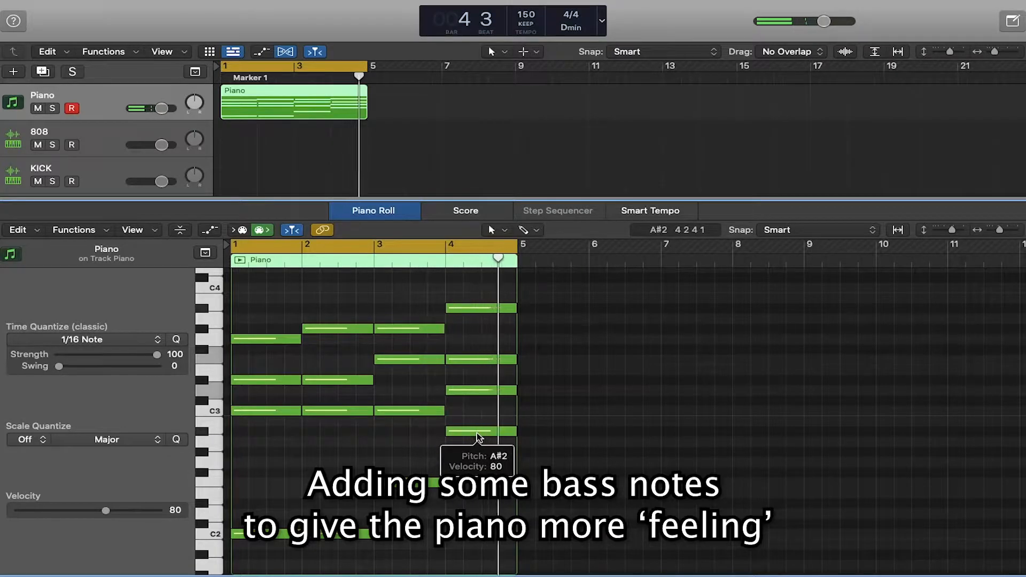
Step: Set the velocity of the four bass notes to 70
scroll(340, 492, "down", 1)
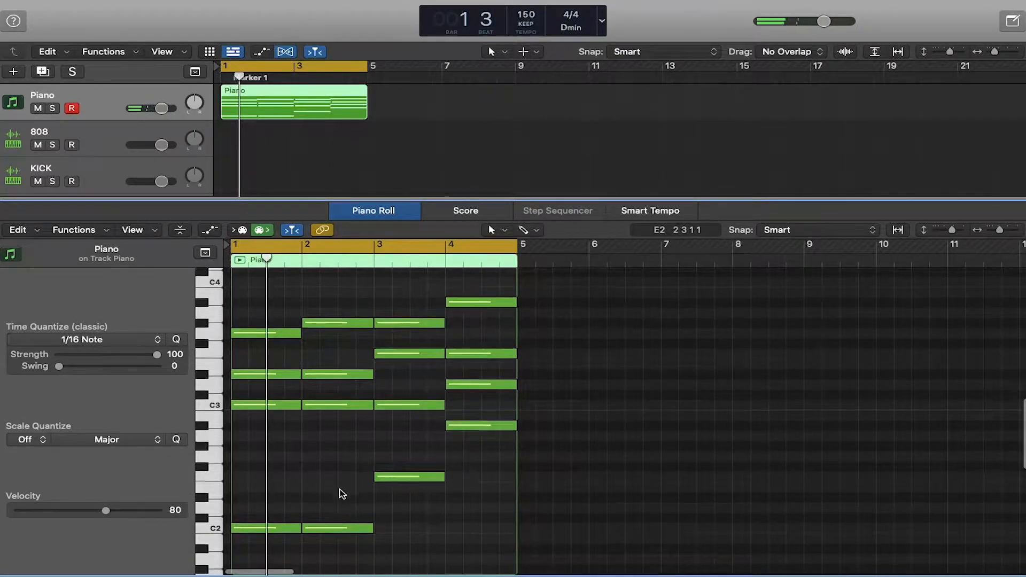
scroll(340, 491, "down", 1)
scroll(340, 490, "up", 1)
left_click_drag(488, 419, 264, 543)
left_click_drag(100, 511, 94, 510)
Step: Show the note velocity lane and enlarge the piano roll editor
key("a")
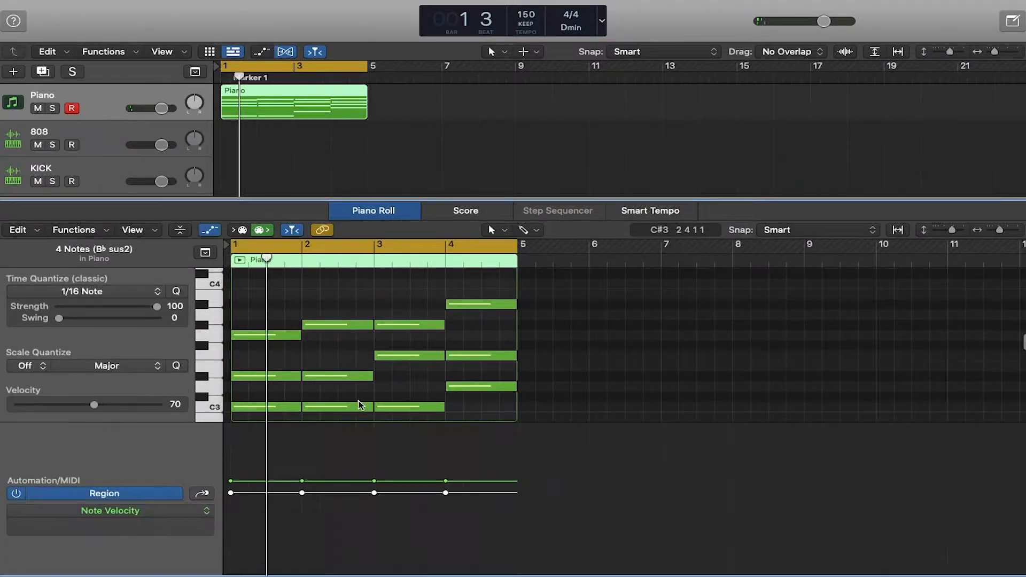
scroll(361, 405, "down", 3)
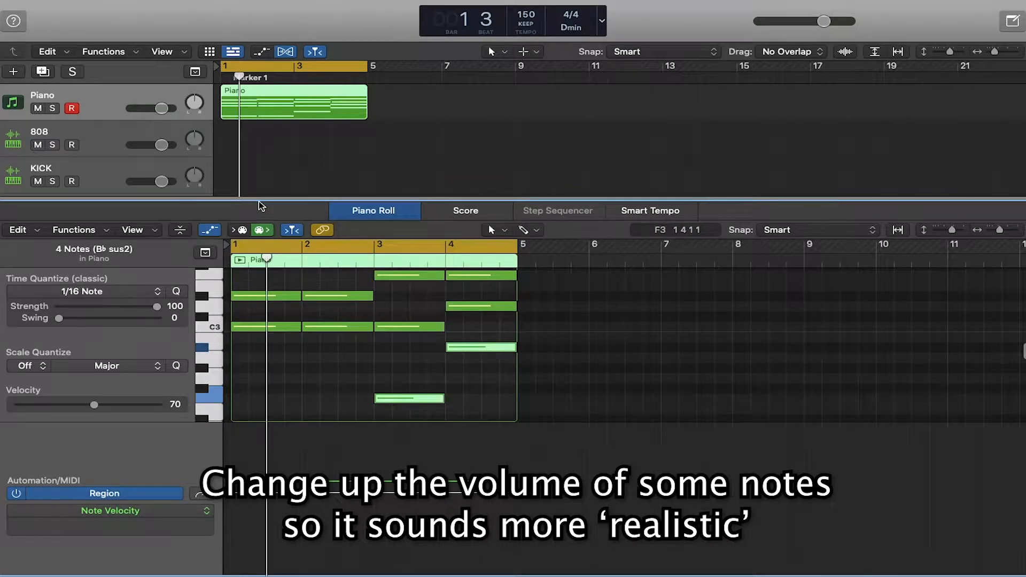
left_click_drag(260, 199, 260, 98)
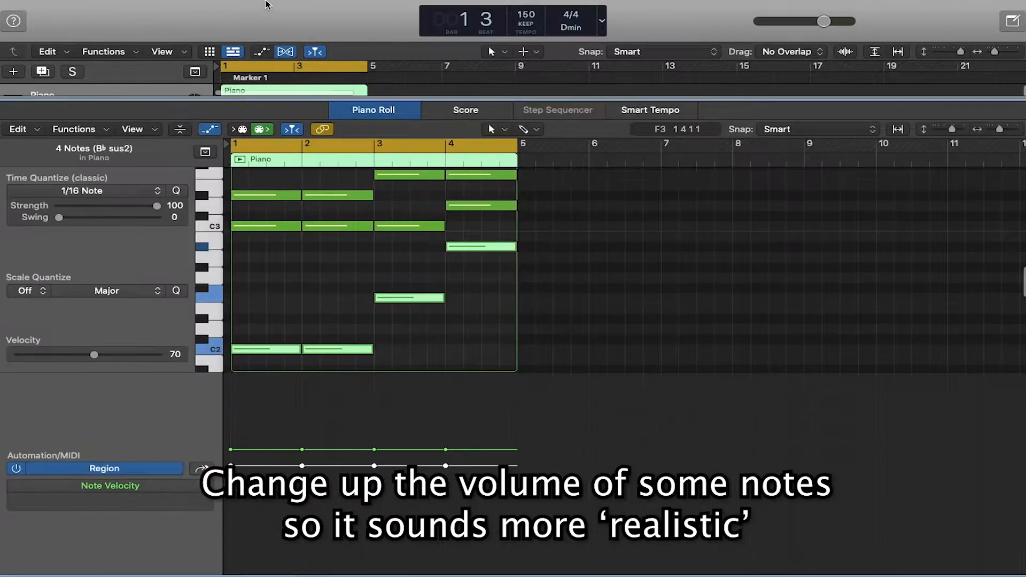
scroll(447, 294, "up", 3)
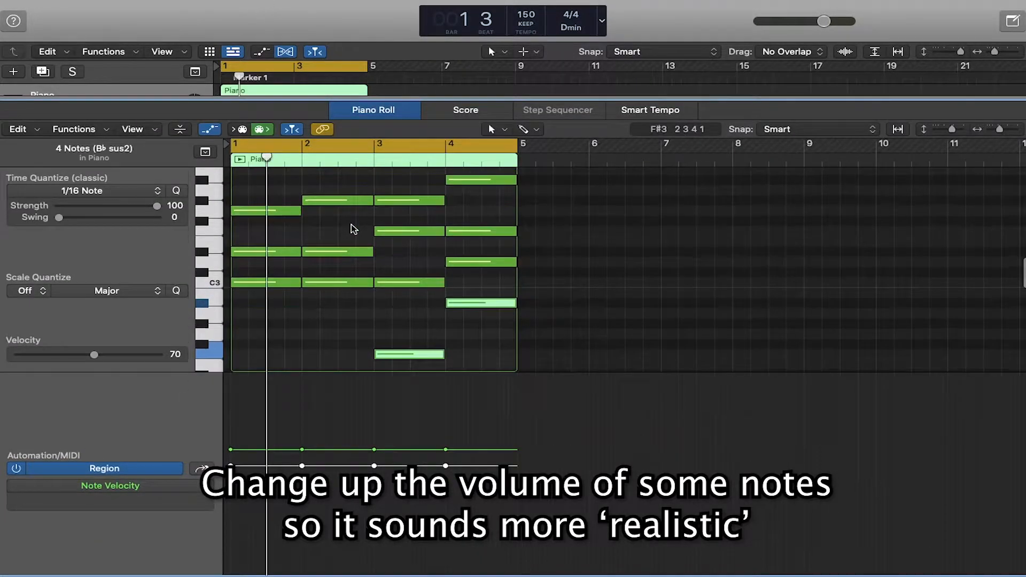
Step: Set the velocity of the lowest chord notes above the bass to 75 and of the middle chord notes to 84
left_click(466, 288)
left_click_drag(470, 252, 257, 300)
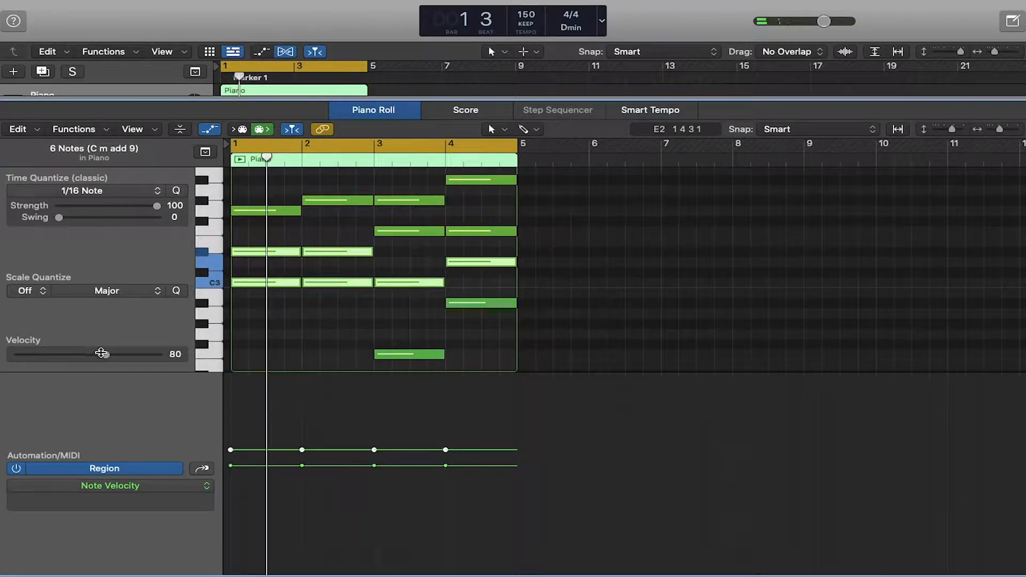
left_click_drag(457, 244, 255, 237)
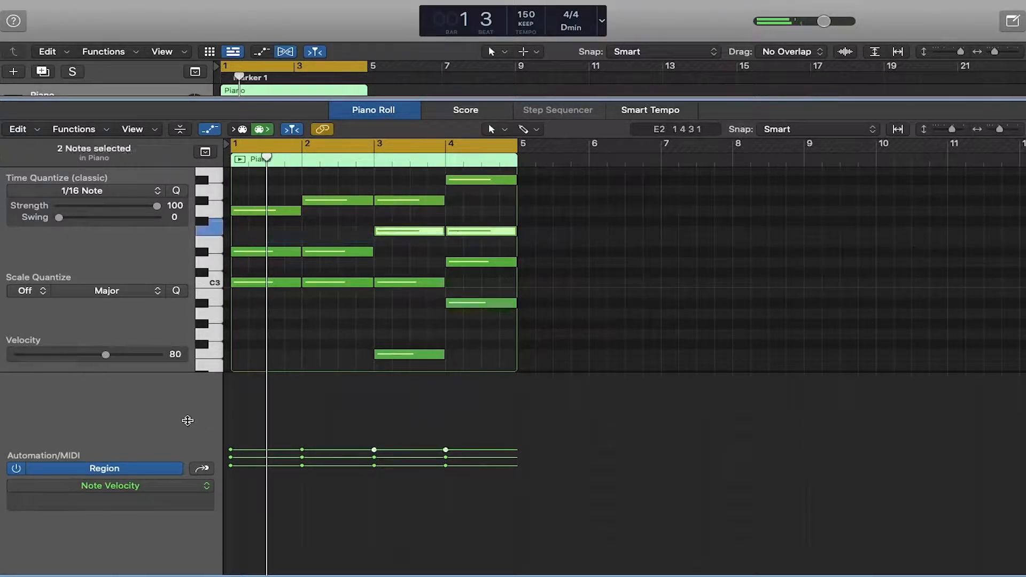
left_click_drag(108, 355, 118, 358)
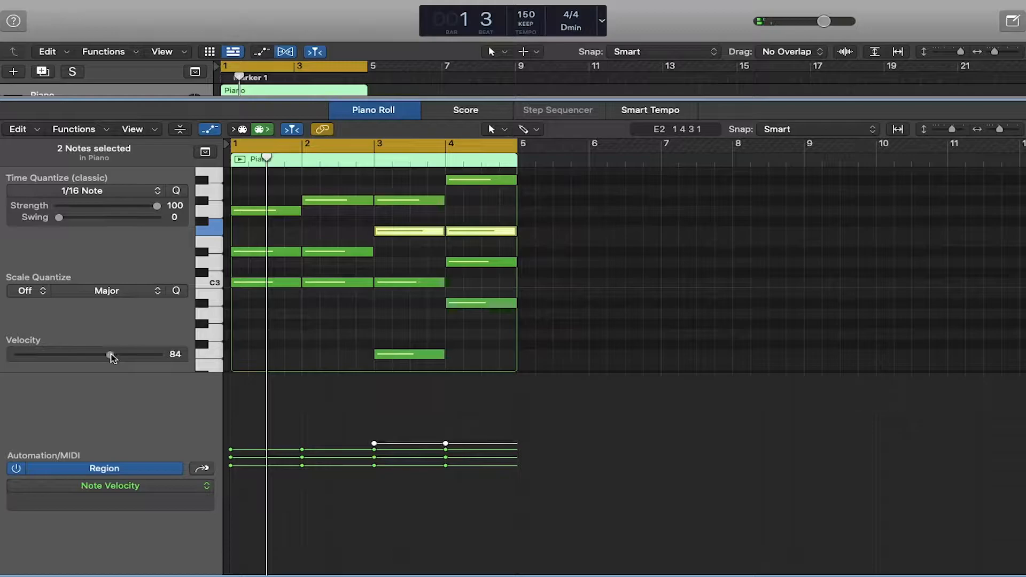
left_click_drag(355, 262, 244, 250)
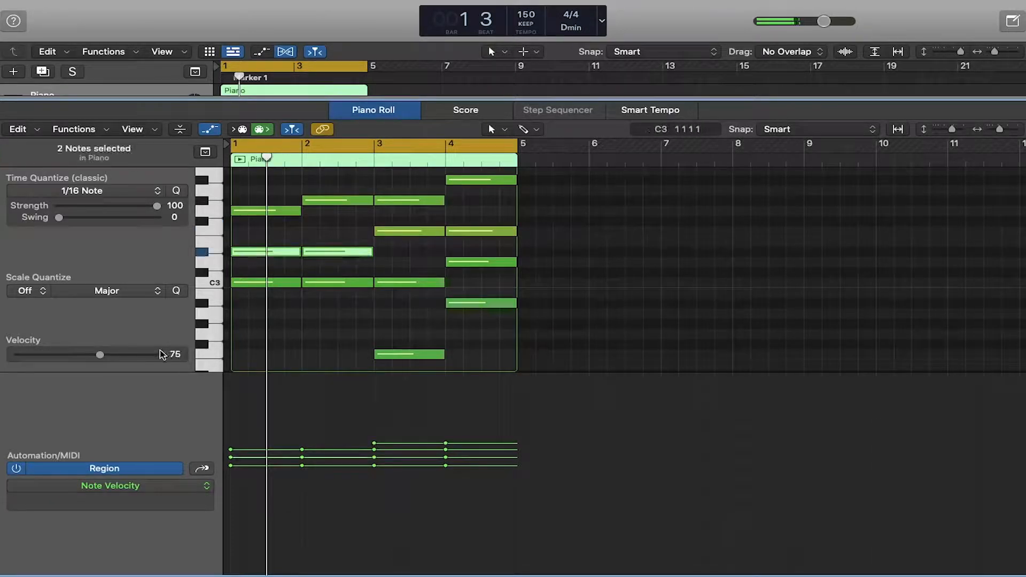
left_click_drag(114, 359, 110, 357)
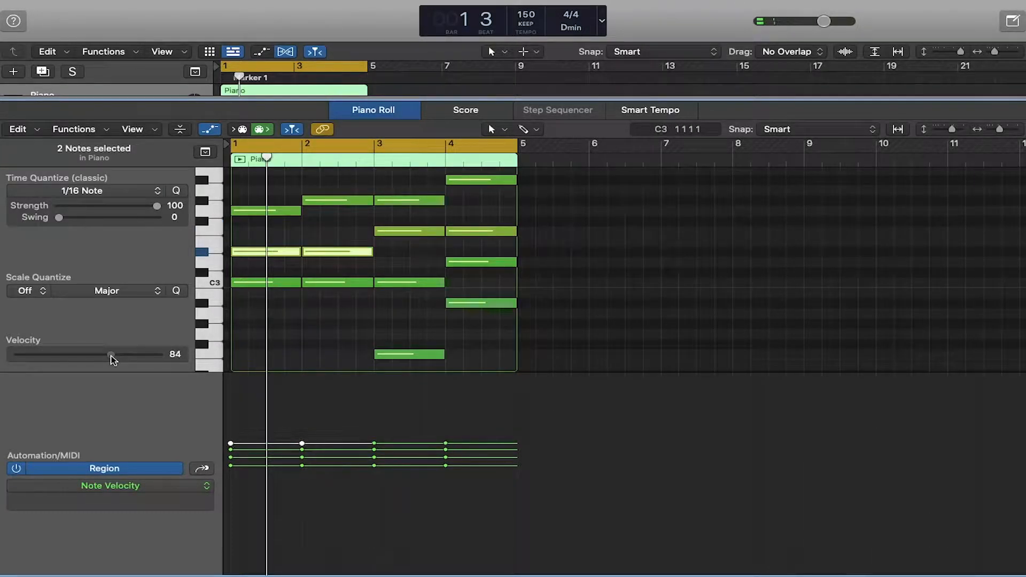
Step: Set the velocity of the top chord notes to 96, play the loop and hide the note velocity lane
scroll(511, 211, "up", 1)
left_click(506, 234)
left_click_drag(506, 234, 230, 191)
left_click(130, 357)
left_click_drag(130, 355, 124, 353)
key("space")
left_click(345, 283)
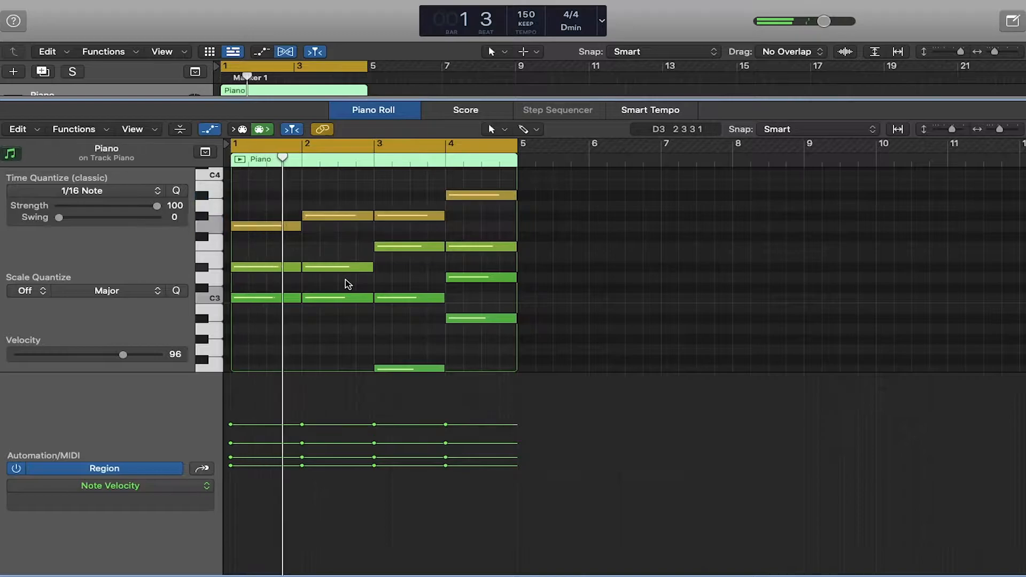
key("a")
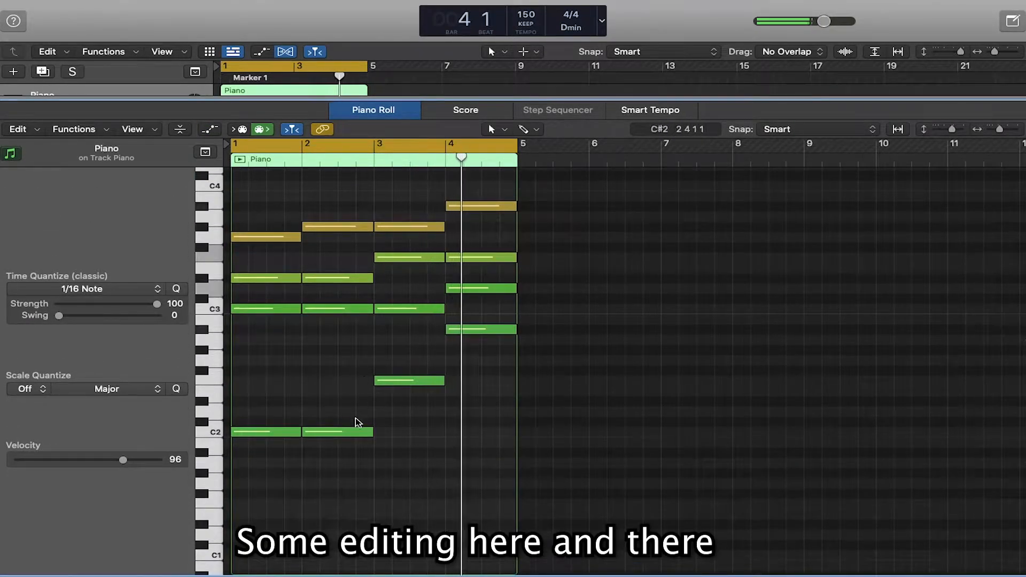
Step: Lower the bass note of bar 4 to F2
key("alt+Down")
left_click(476, 332)
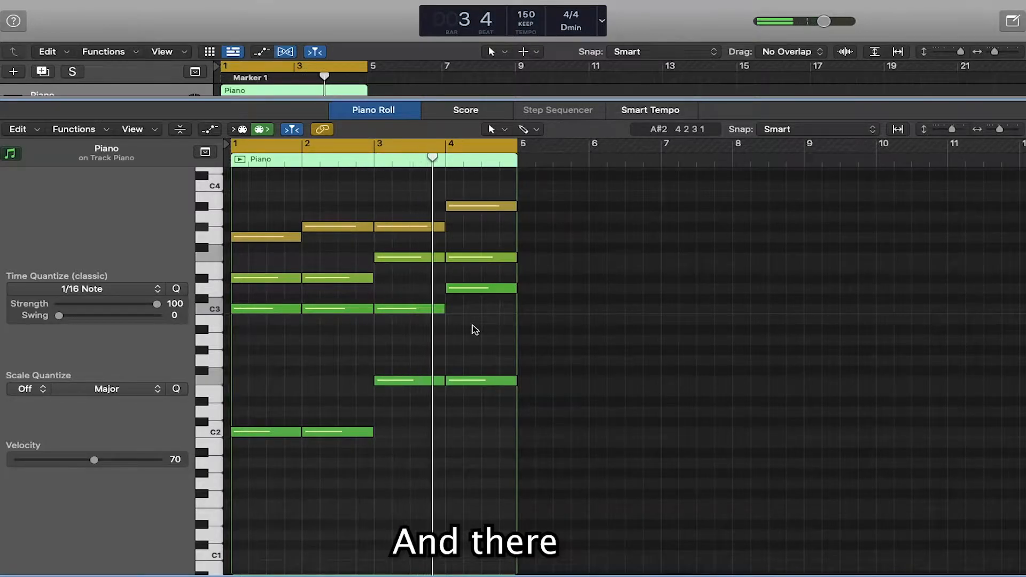
Step: Try the top note of bar 4 an octave lower, at A#2
left_click(469, 208)
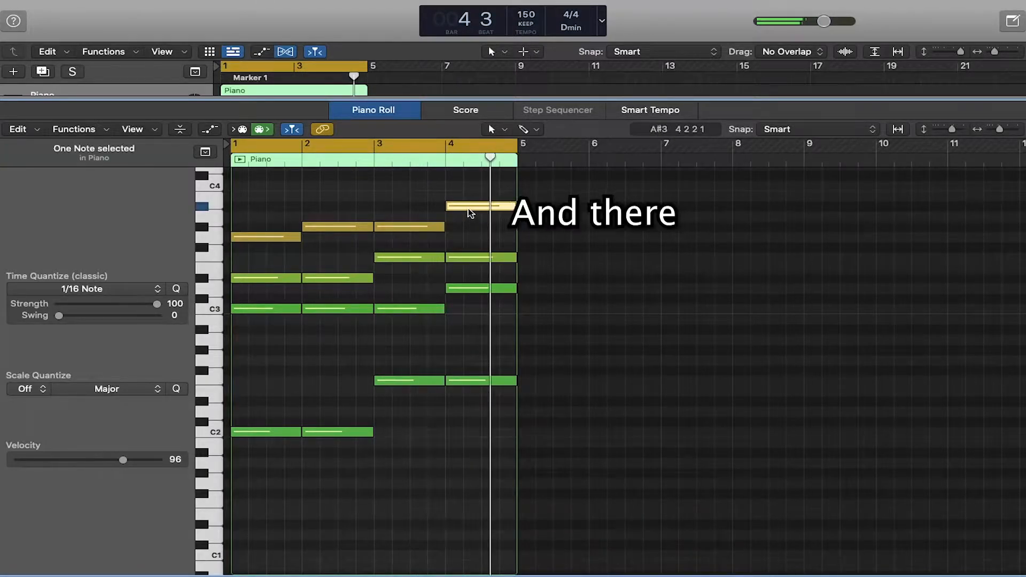
key("alt+shift+Down")
left_click(469, 211)
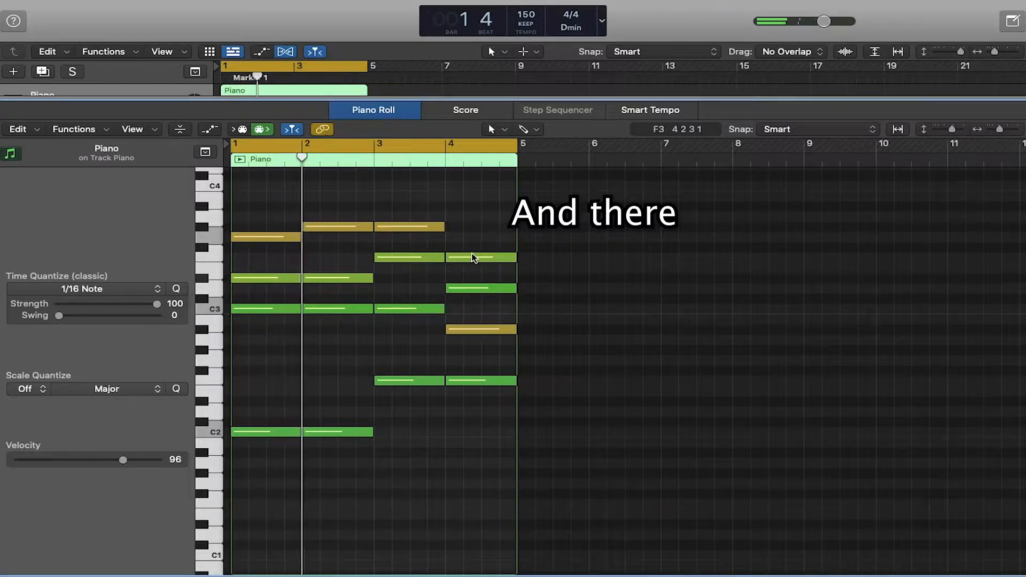
left_click(476, 329)
key("alt+shift+Up")
Step: Lower the two inner notes of the bar 4 chord to A#2 and D3
left_click(470, 257)
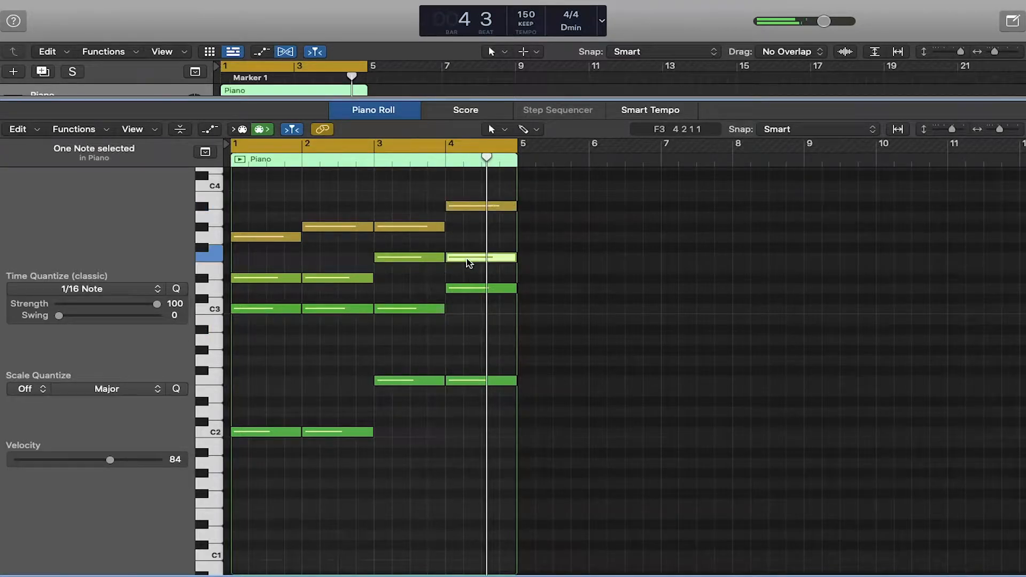
key("alt+Down")
key("alt+Up")
left_click(473, 289)
key("alt+Down")
key("alt+Down")
left_click(475, 266)
left_click(474, 259)
key("alt+Down")
key("alt+Down")
key("alt+Down")
Step: Lower the top note of the bar 4 chord five semitones to F3
left_click(476, 215)
left_click(475, 207)
key("alt+Down")
key("alt+Down")
key("alt+Down")
key("alt+Down")
key("alt+Down")
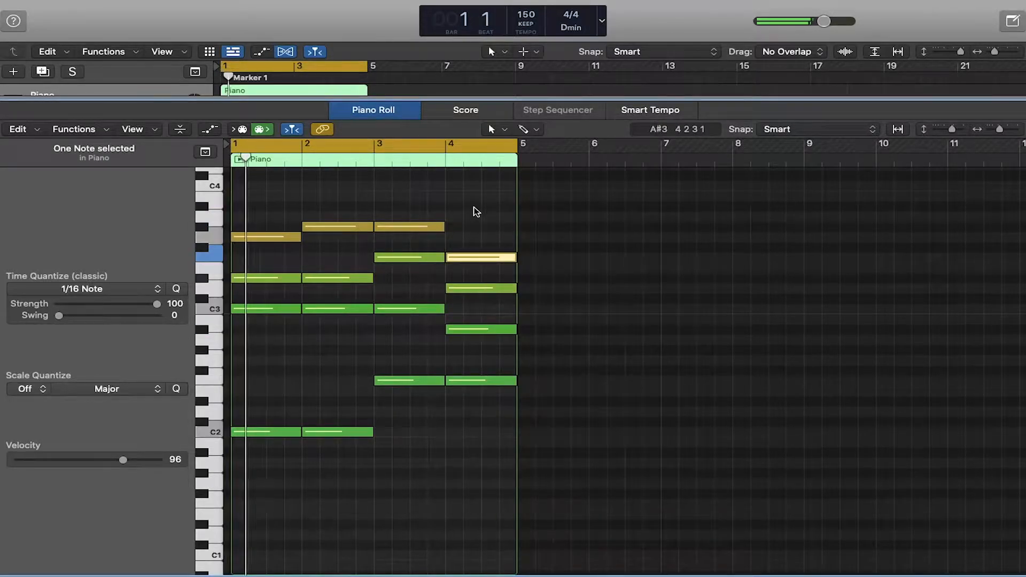
left_click(474, 209)
scroll(474, 209, "up", 1)
scroll(477, 212, "down", 1)
scroll(477, 217, "up", 1)
scroll(473, 226, "down", 1)
scroll(475, 227, "up", 1)
scroll(473, 227, "down", 1)
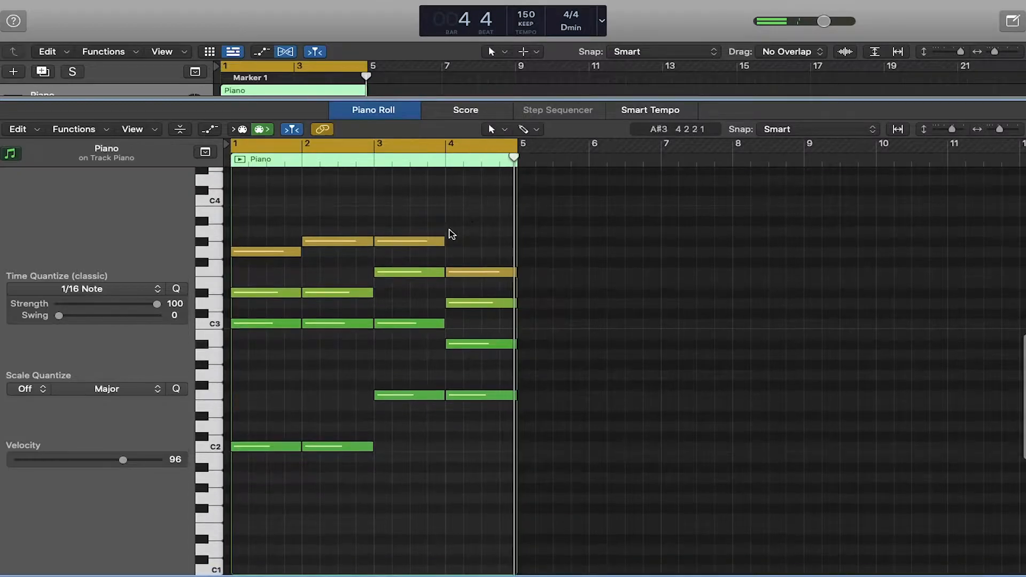
Step: Add a top note above each chord: D4 in bar 1, D#4 in bar 2, C4 in bar 3 and D4 in bar 4
scroll(257, 277, "up", 3)
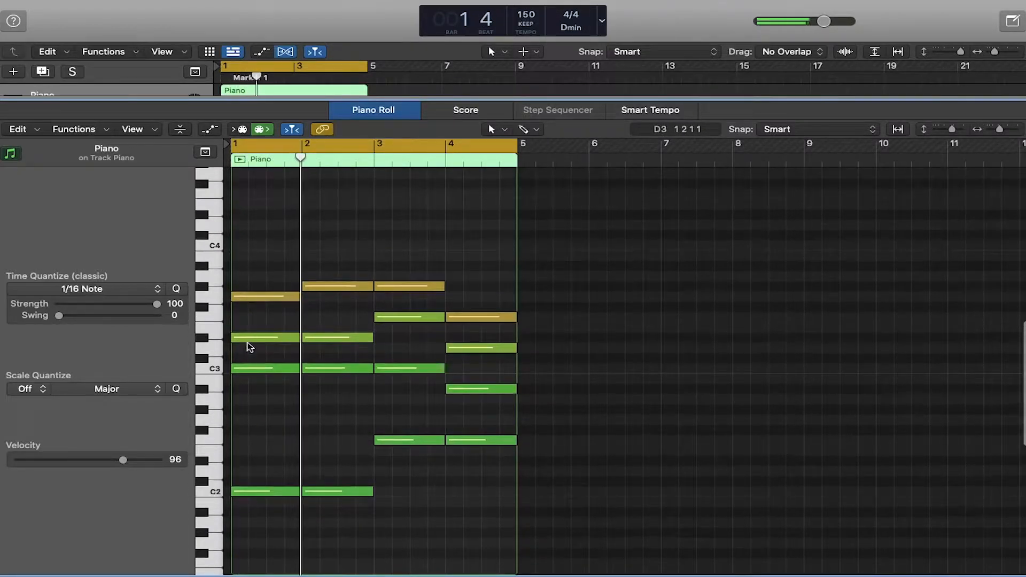
left_click(249, 338)
scroll(250, 341, "up", 2)
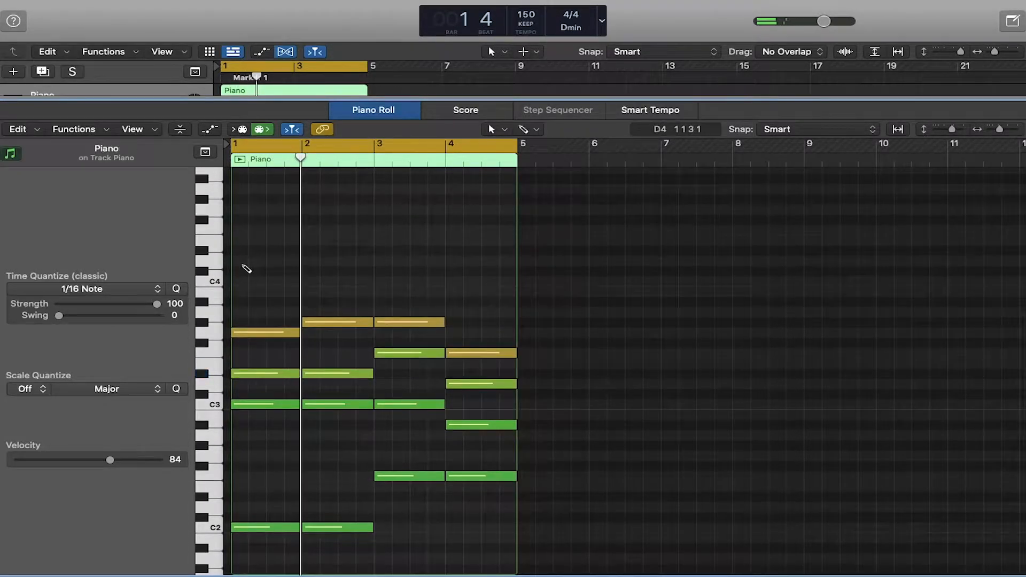
left_click_drag(255, 375, 257, 269)
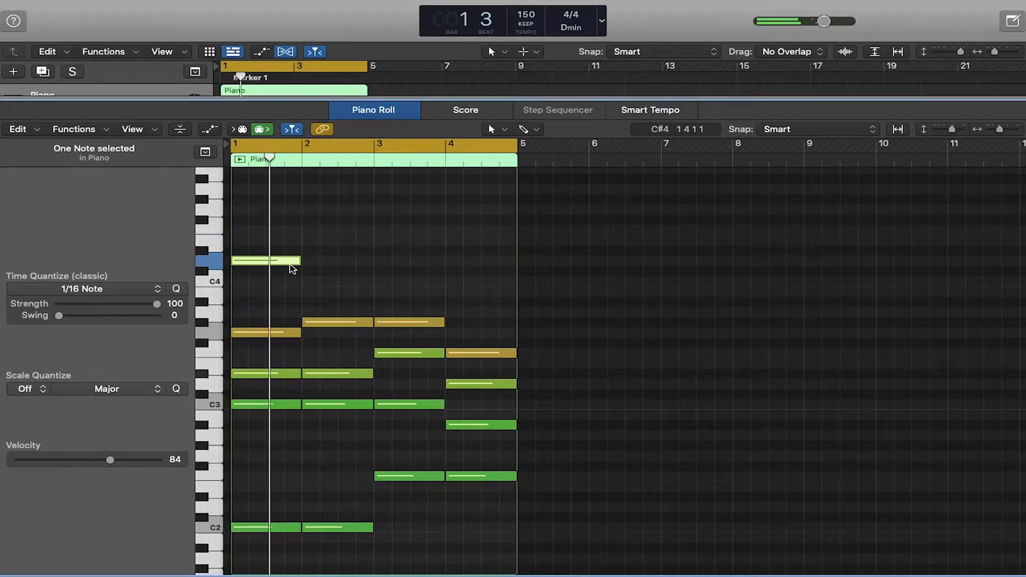
left_click(306, 253, "super")
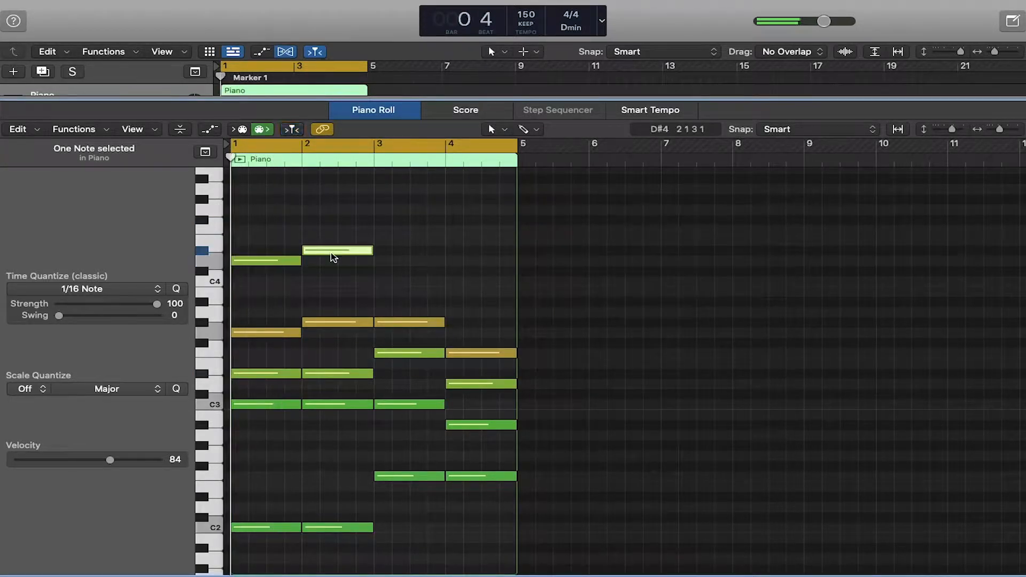
left_click(379, 280, "super")
left_click(478, 299)
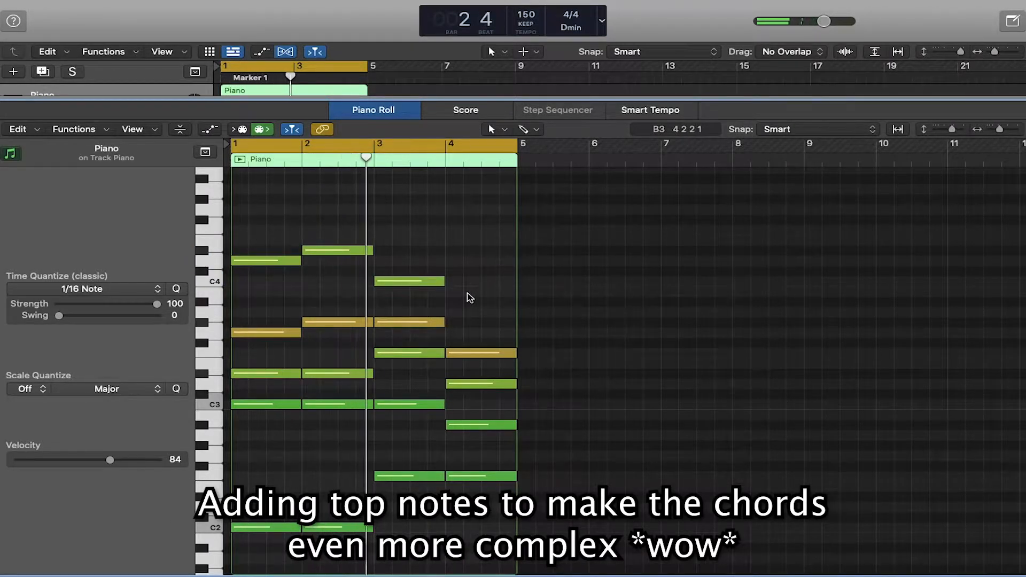
left_click(449, 261, "super")
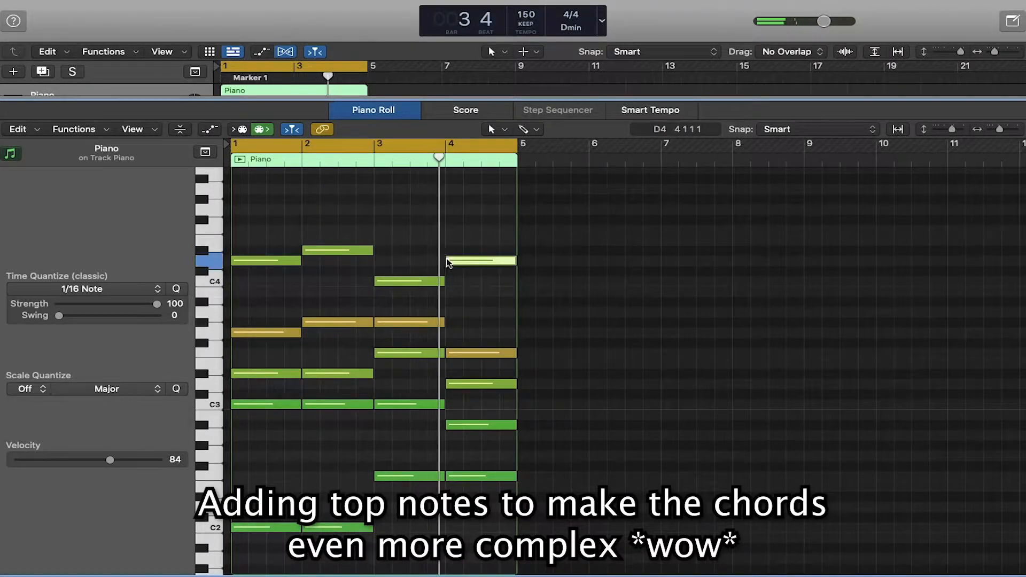
Step: Raise the velocity of the four top notes above the chords to 101
left_click_drag(471, 289, 231, 254)
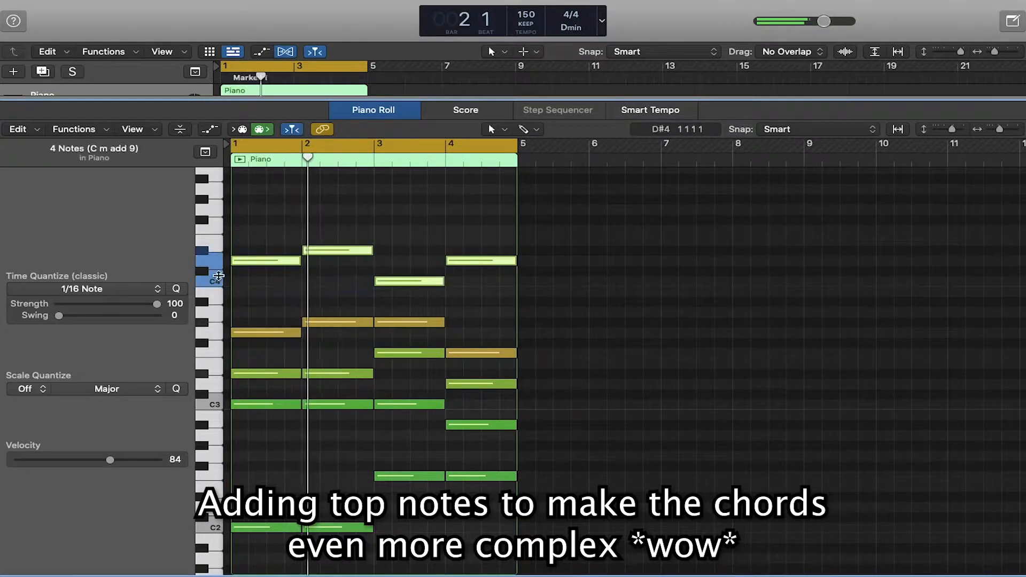
left_click_drag(126, 459, 131, 461)
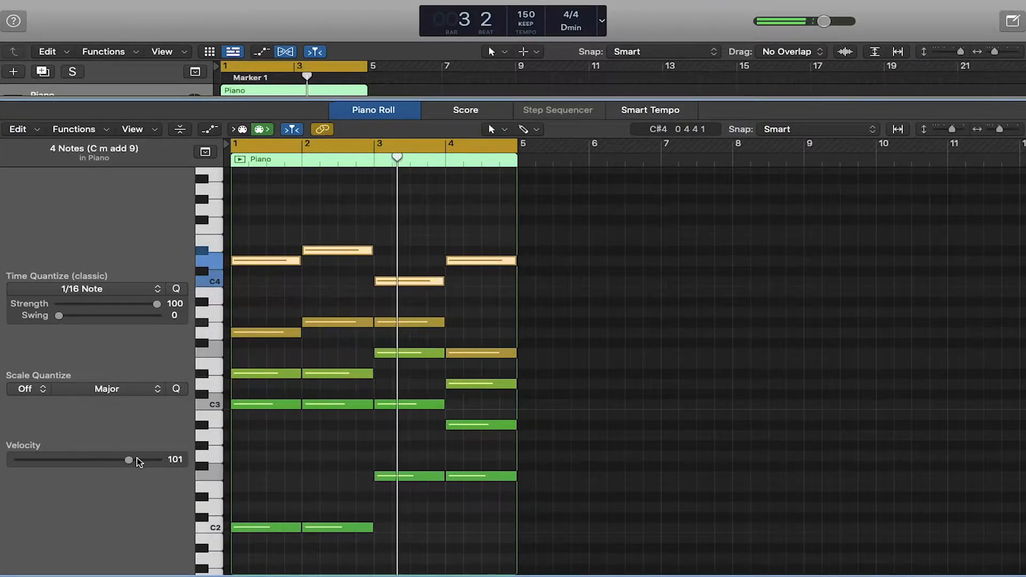
left_click(394, 291)
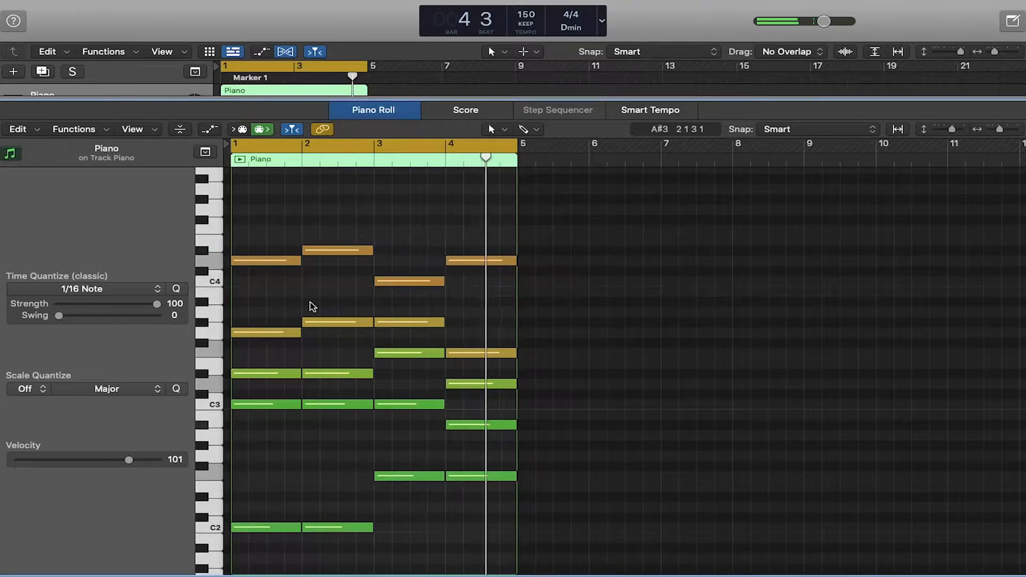
Step: Stagger the starts of bar 1's upper three notes: D#3 at beat 1.5, G3 at beat 2.5 and D4 at beat 3
left_click(235, 374)
left_click(233, 332)
left_click_drag(233, 332, 259, 332)
left_click_drag(233, 260, 267, 265)
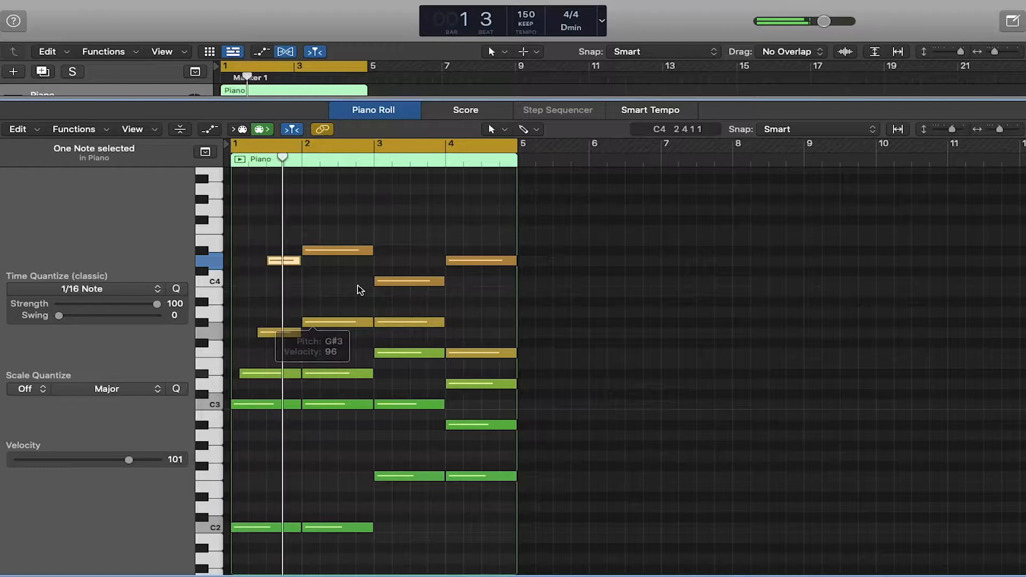
Step: Stagger the starts of bar 3's upper three notes: F3 at beat 2, G#3 at beat 2.5 and C4 at beat 3
scroll(358, 289, "down", 1)
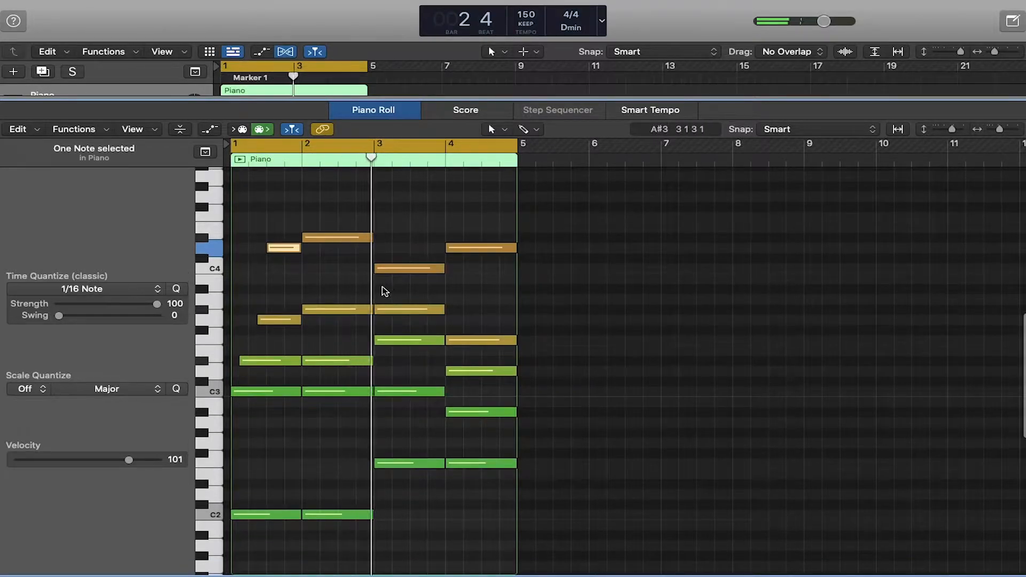
left_click_drag(376, 269, 411, 272)
left_click_drag(376, 310, 394, 340)
key("space")
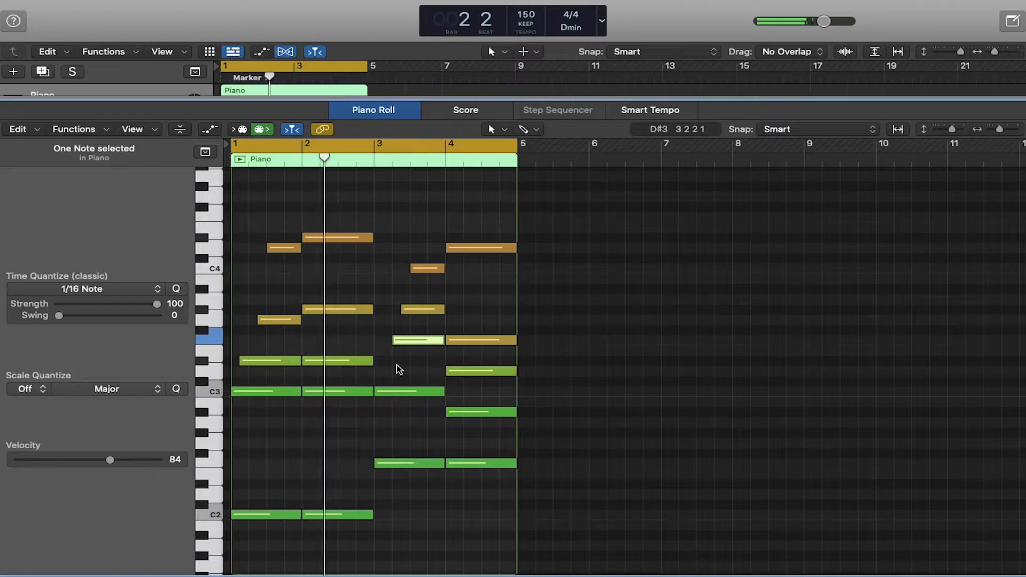
left_click(399, 369)
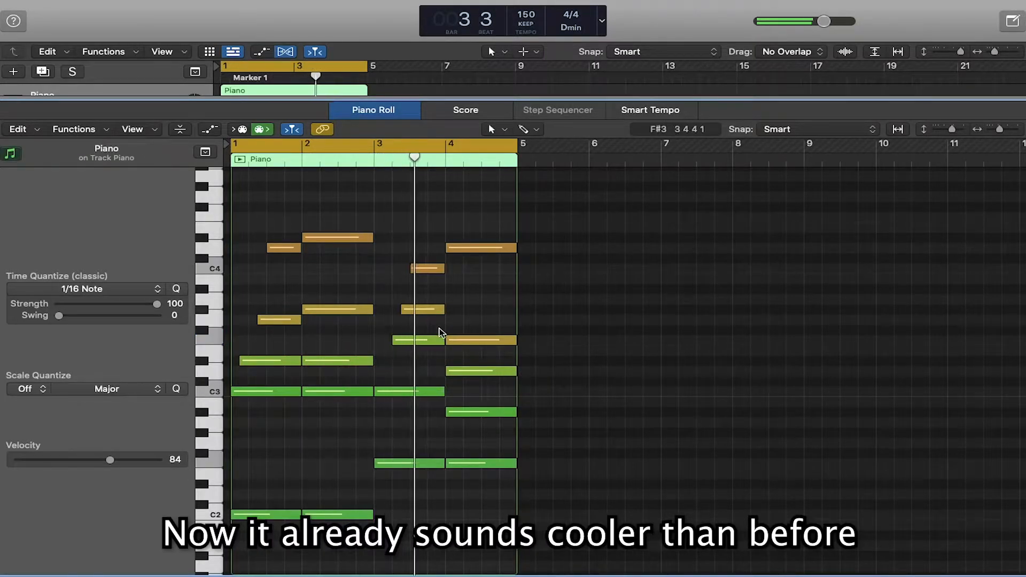
Step: Try slightly staggered starts for the bar 2 chord's upper three notes, D#3, G#3 and D#4, with Smart snapping
scroll(465, 331, "up", 1)
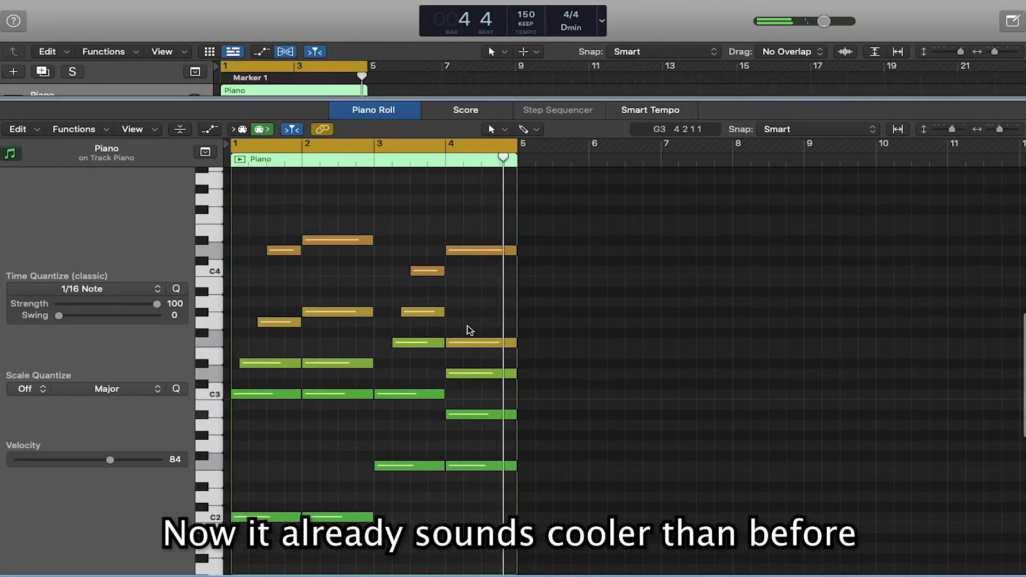
scroll(470, 330, "up", 5)
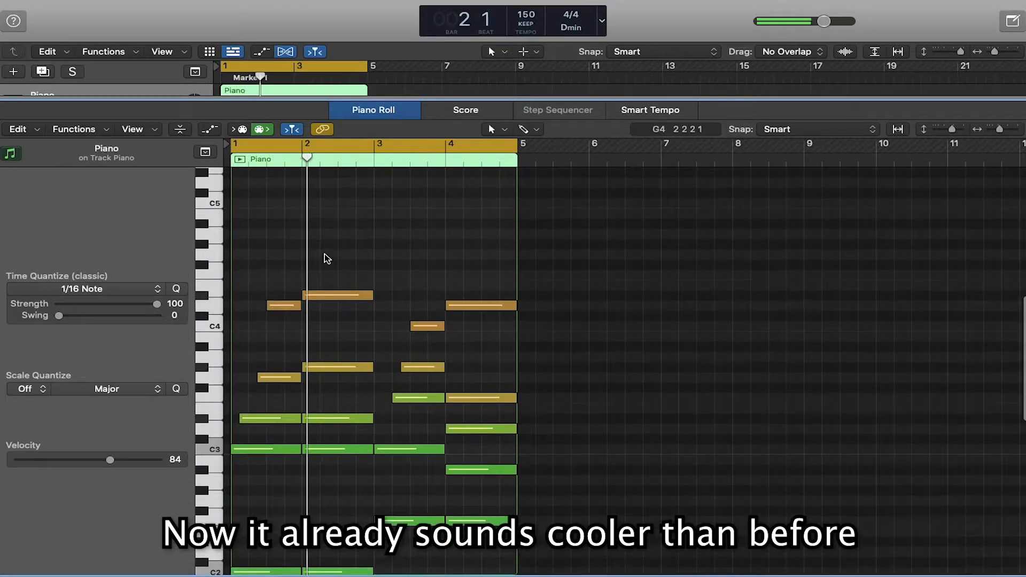
scroll(327, 259, "down", 2)
left_click_drag(304, 280, 309, 280)
scroll(317, 340, "up", 5)
scroll(317, 340, "up", 4)
left_click_drag(404, 356, 410, 354)
left_click(402, 405)
left_click_drag(402, 405, 405, 405)
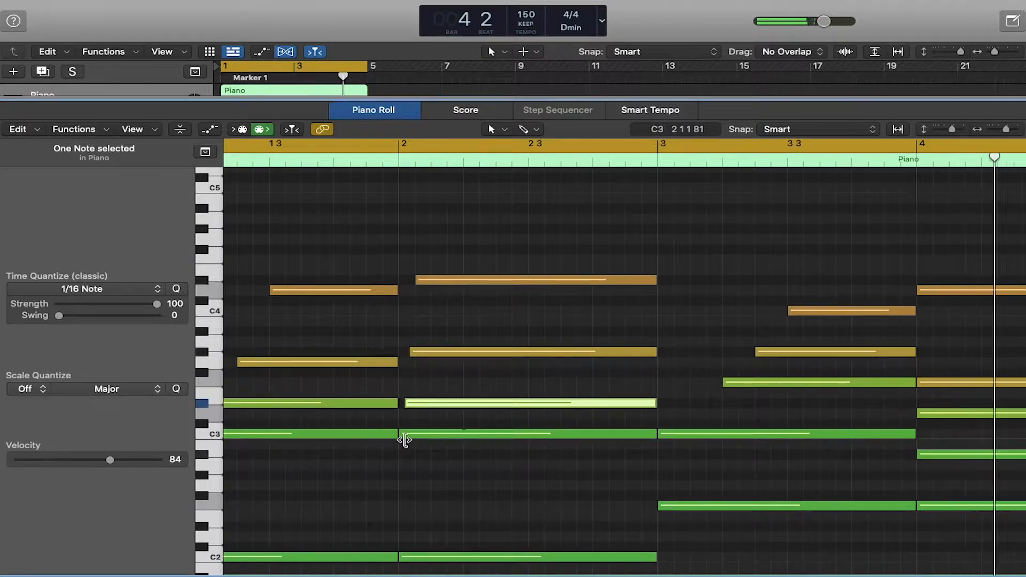
Step: Turn snapping off and strum the bar 2 chord tightly, starting D#3, G#3 and D#4 in tiny increasing offsets just after the barline
scroll(422, 384, "up", 8)
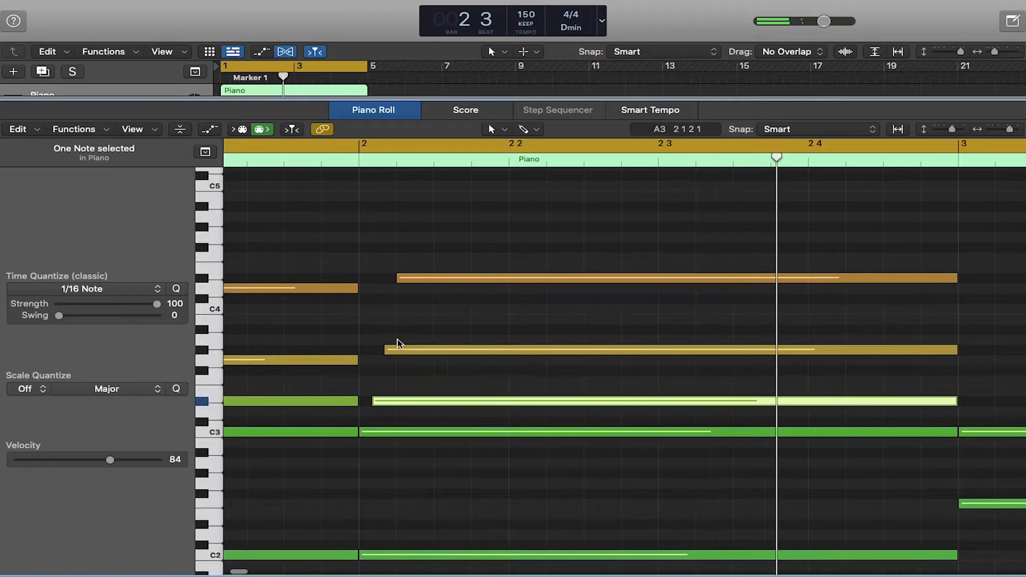
left_click(768, 130)
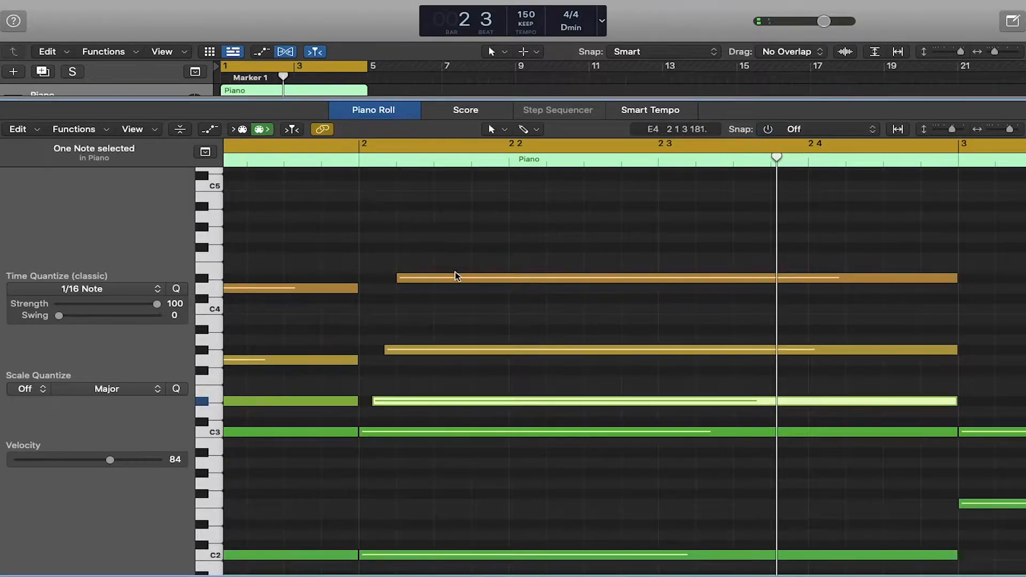
left_click_drag(376, 396, 369, 401)
left_click_drag(385, 352, 373, 351)
left_click_drag(398, 278, 383, 279)
key("Return")
key("super+Left")
key("space")
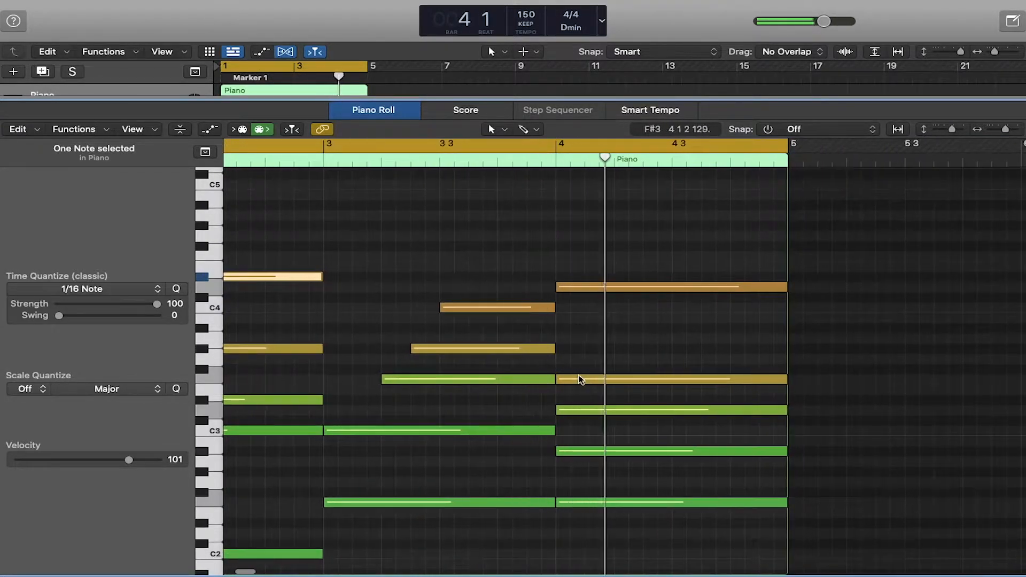
Step: Start the upper three notes of the bar 4 chord in tiny increasing offsets after the barline, and restore Smart snapping
left_click(558, 410)
left_click_drag(560, 410, 566, 383)
left_click_drag(558, 288, 570, 287)
left_click_drag(564, 412, 565, 380)
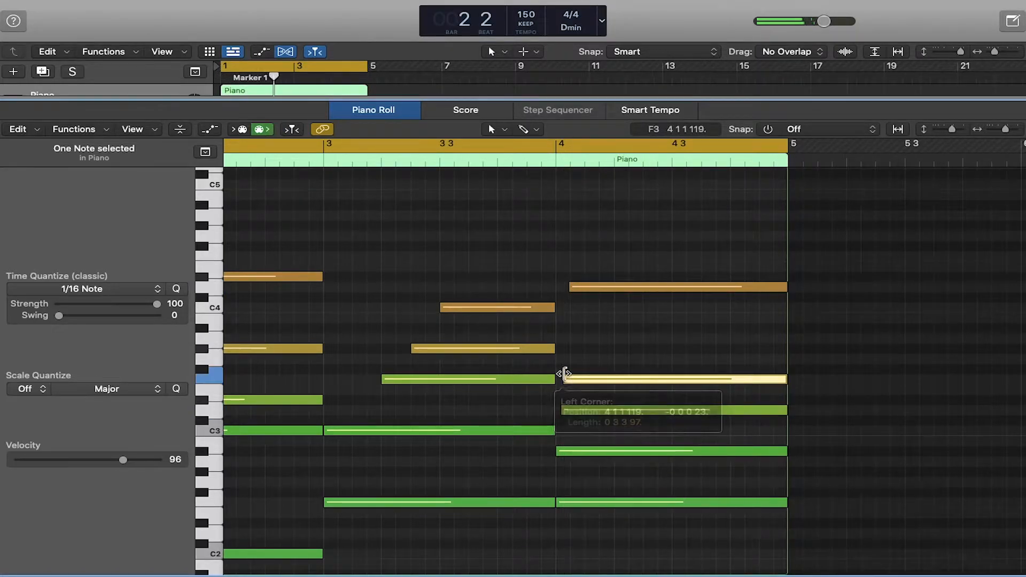
left_click_drag(570, 287, 567, 287)
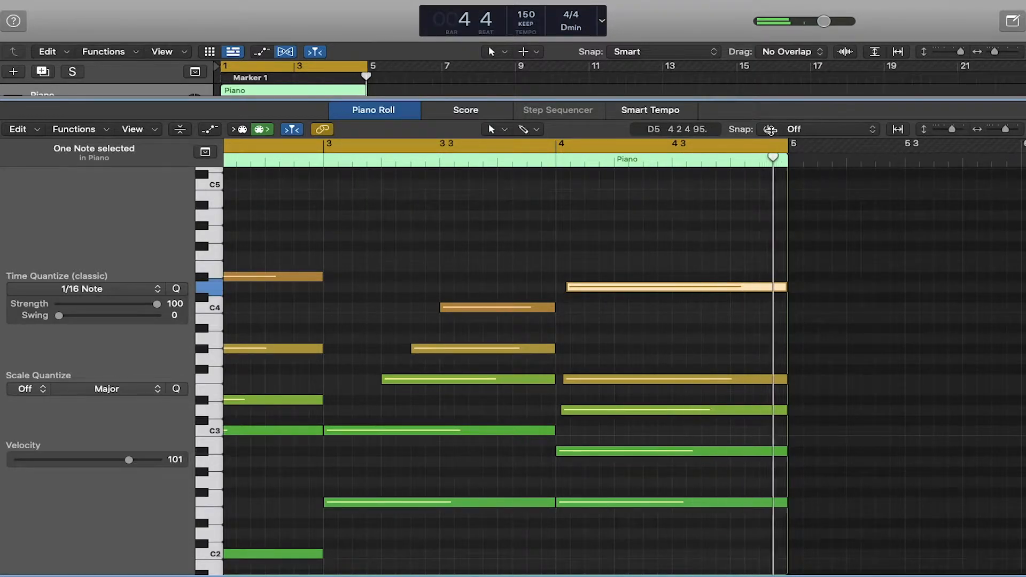
left_click(758, 221)
scroll(758, 221, "down", 3)
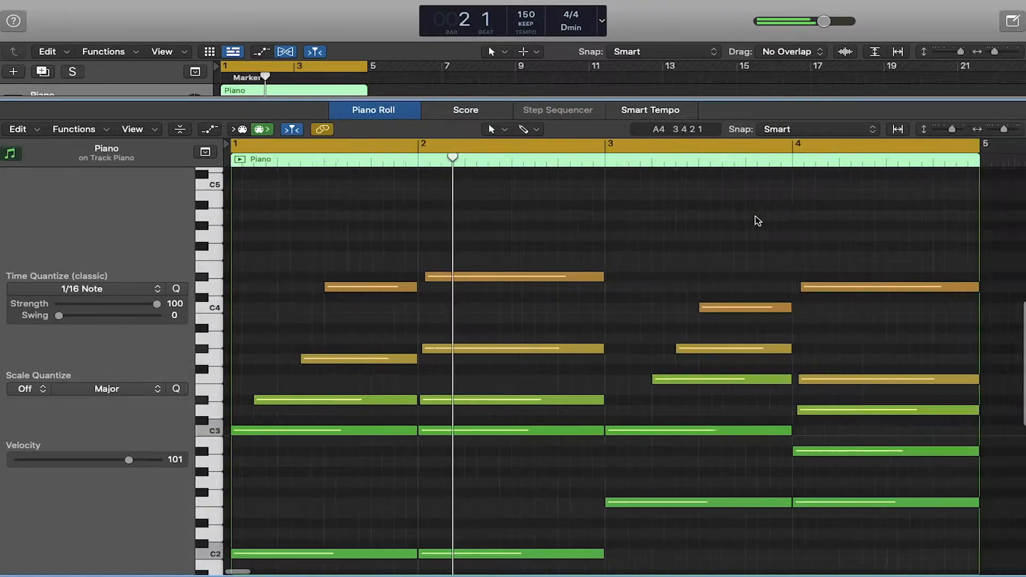
Step: Align the recorded melody's first note with the start of bar 1 and adjust the lengths of its first three notes to close the gaps
scroll(758, 220, "up", 3)
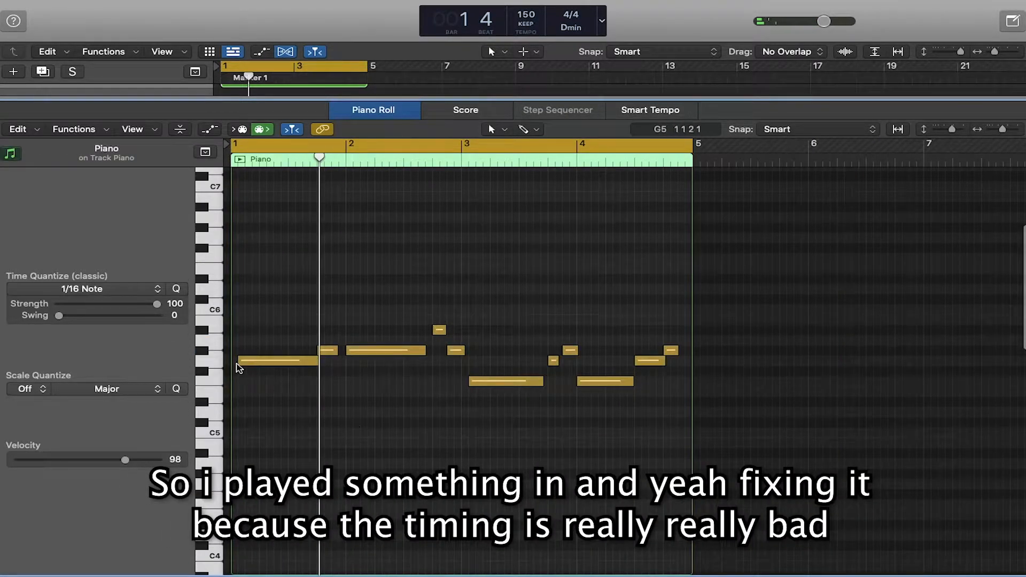
left_click_drag(238, 361, 231, 359)
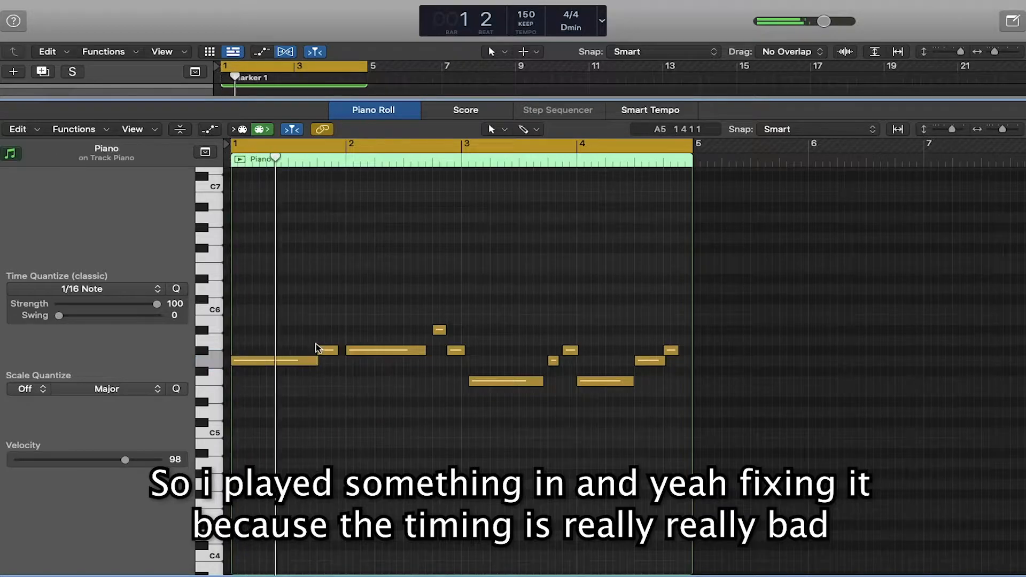
mouse_move(319, 350)
left_mouse_down()
mouse_move(345, 351)
mouse_move(316, 361)
left_mouse_up()
left_click_drag(425, 352, 430, 353)
Step: Lower the long melody note at the start of bar 2 five semitones to D#5
key("Return")
key("alt+Down")
key("alt+Down")
key("alt+Down")
key("alt+Down")
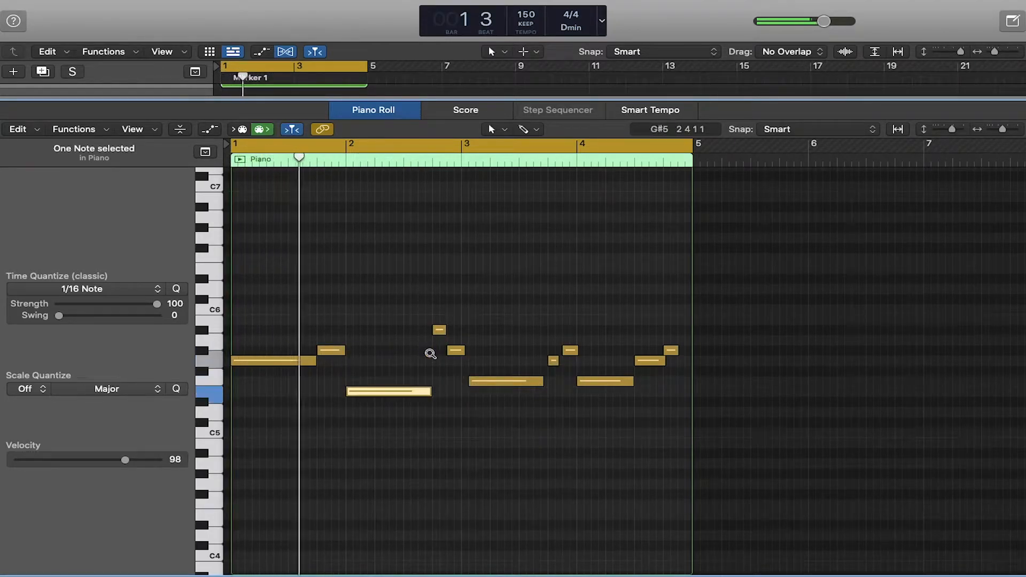
key("alt+Down")
key("Return")
key("space")
left_click(430, 368)
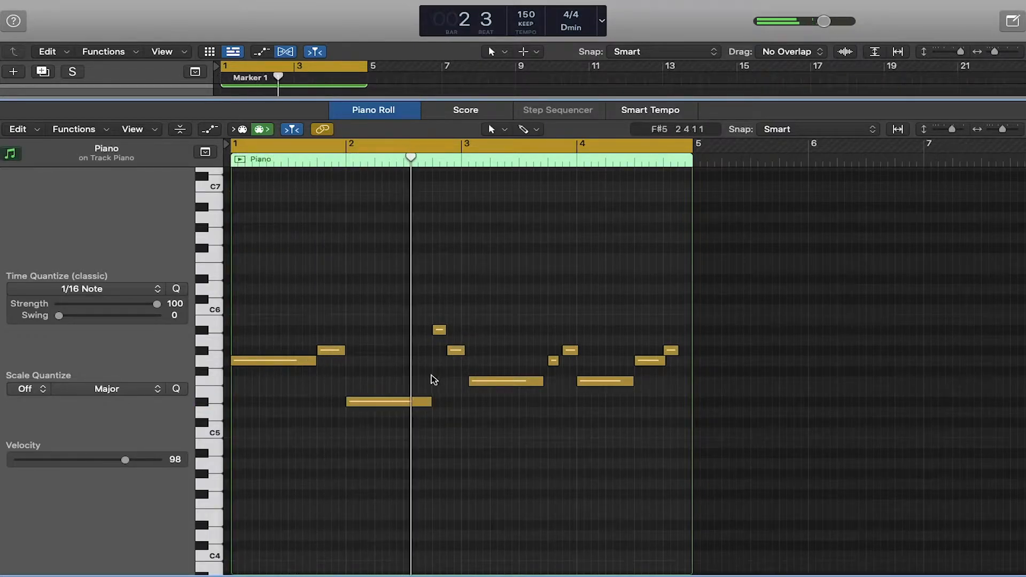
Step: Add a D5 note on beat 3 of bar 2 and shorten the preceding D#5 note to end there
key("Return")
left_click(409, 413, "super")
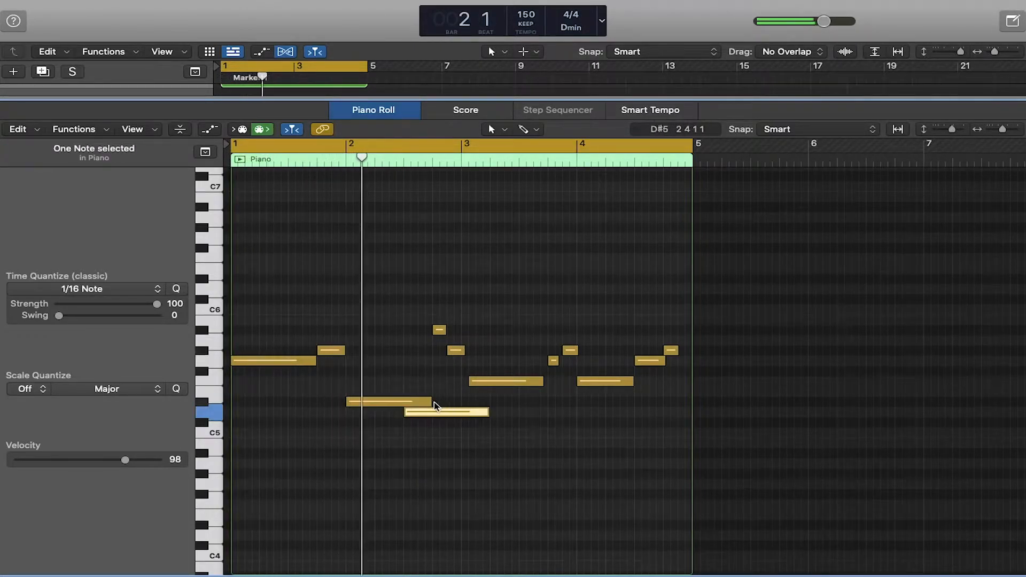
left_click_drag(429, 402, 402, 402)
key("Return")
Step: Trim the D5 note and the last short note of bar 2 to end at bar 3, and lower that short note to G5
left_click_drag(488, 410, 459, 351)
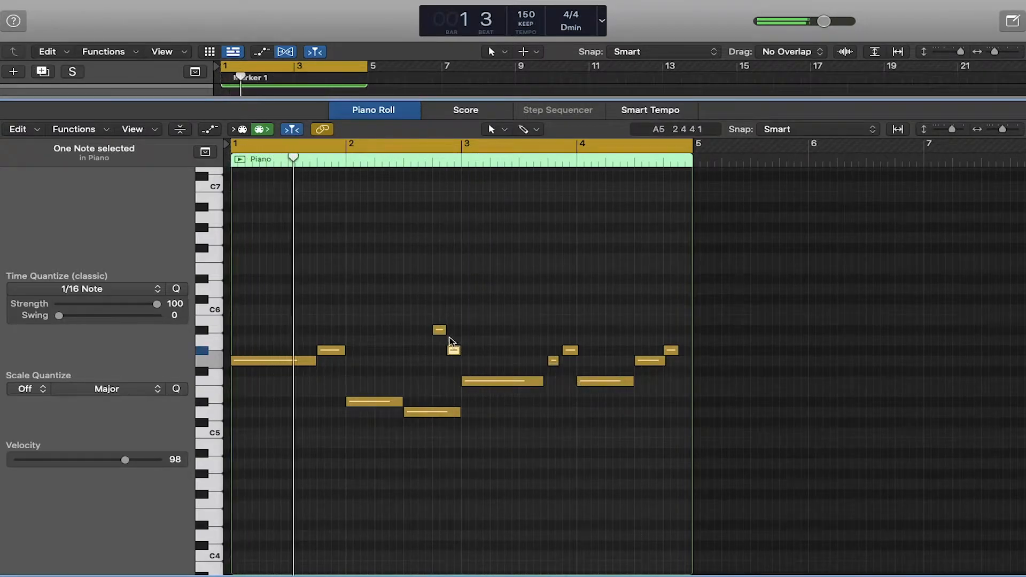
left_click(439, 331)
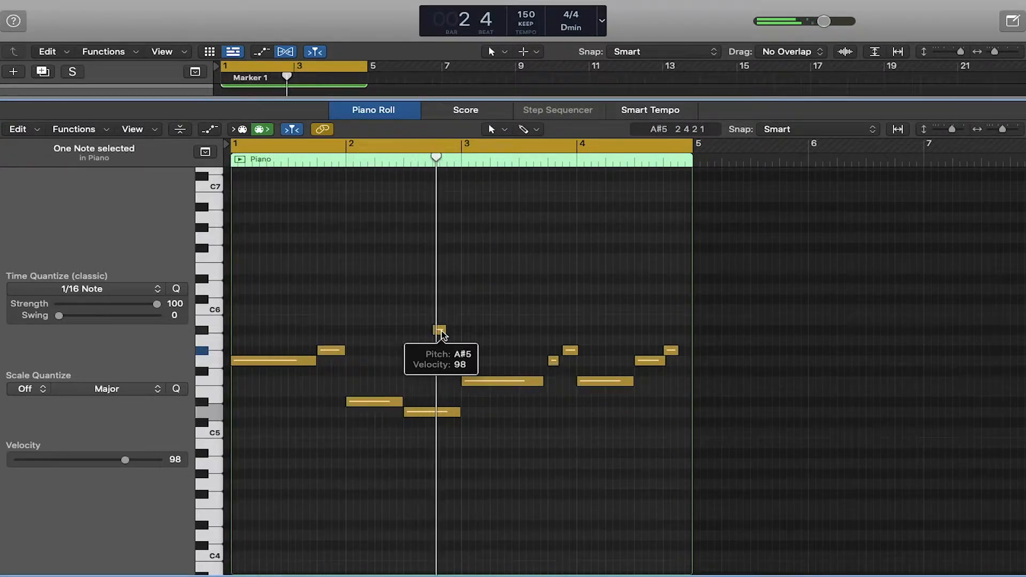
left_click(454, 353)
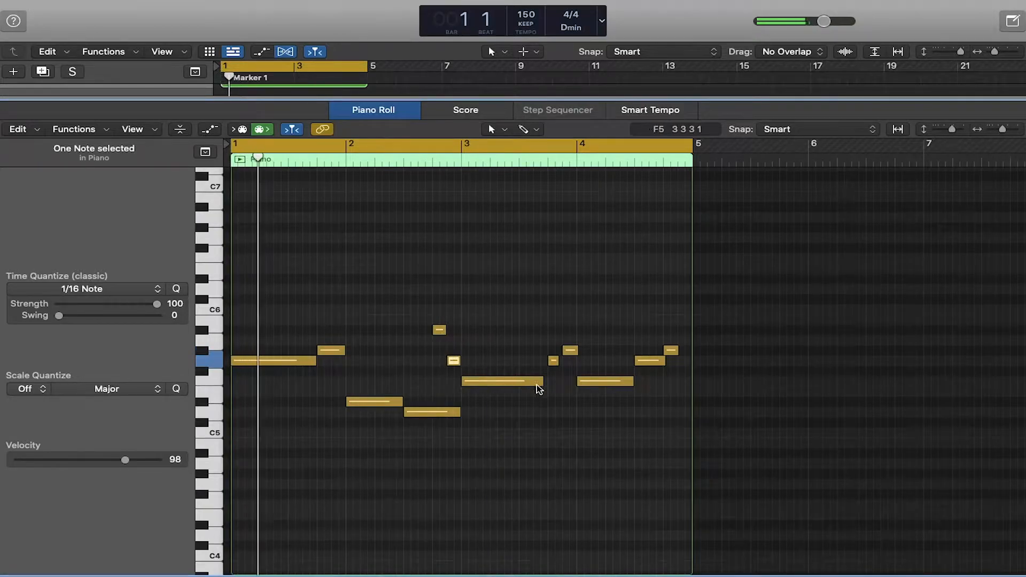
Step: Adjust the note lengths in bars 3 and 4 to close the gaps, and lower bar 3's two short notes to D#5 and G5
left_click_drag(541, 381, 561, 362)
left_click(569, 351)
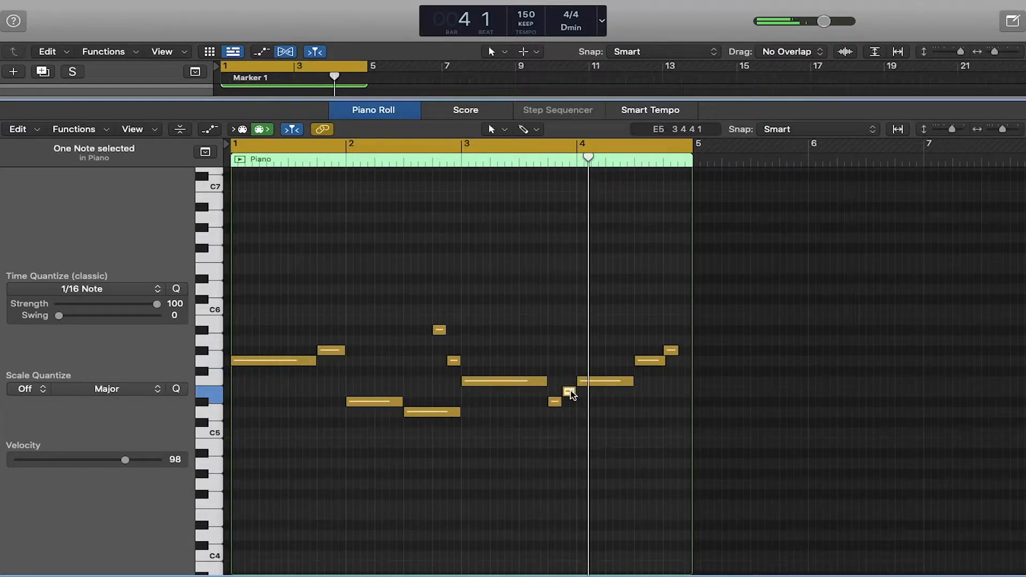
left_click_drag(633, 382, 690, 351)
Step: Add a note just before bar 2, shorten the note preceding it, and raise the new note five semitones to A#5
left_click(339, 381, "super")
left_click_drag(343, 352, 330, 351)
key("alt+Up")
key("alt+Up")
key("alt+Up")
key("alt+Up")
key("alt+Up")
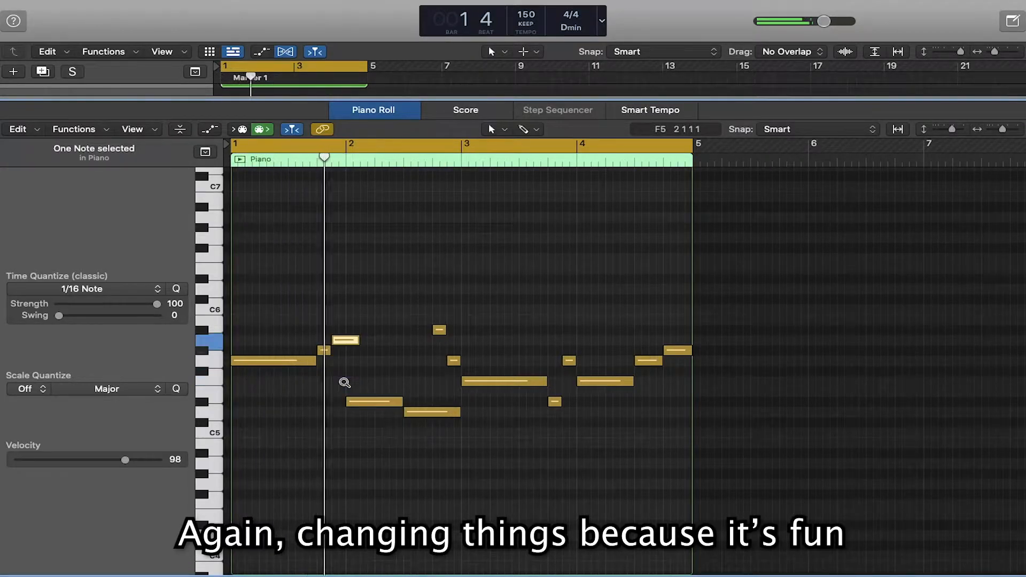
left_click(345, 381)
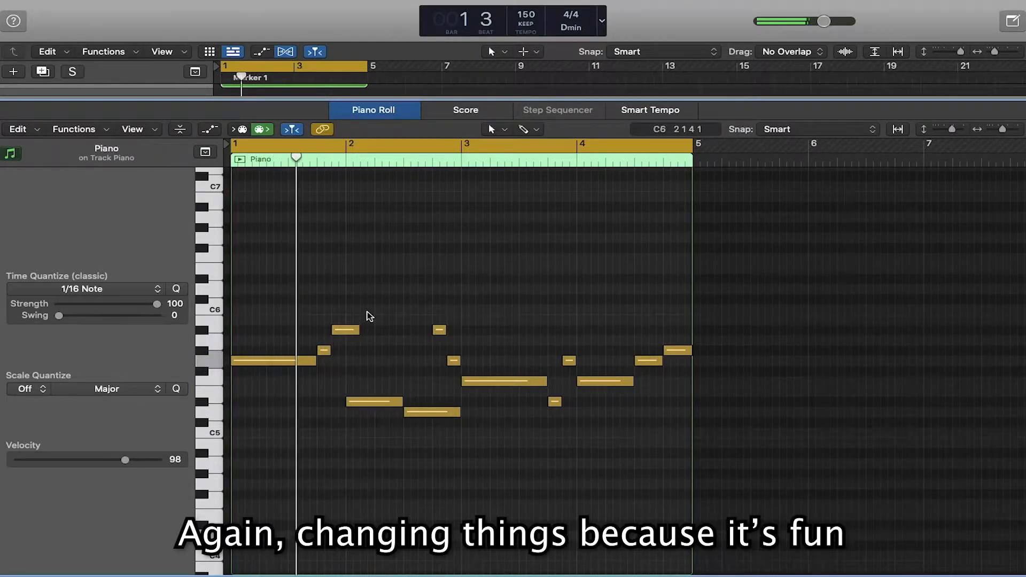
Step: Trim the added A#5 note to end at bar 2 and lower it to G#5, and set the short note before it to G5
left_click(356, 332)
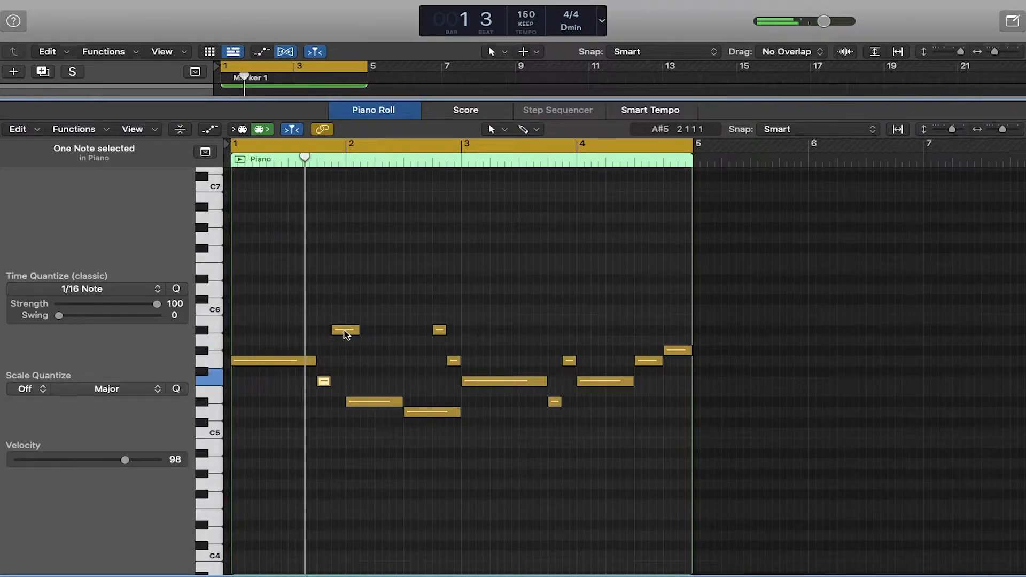
left_click_drag(354, 351, 345, 350)
left_click(324, 382)
key("alt+Up")
key("alt+Up")
key("Return")
left_click(355, 381)
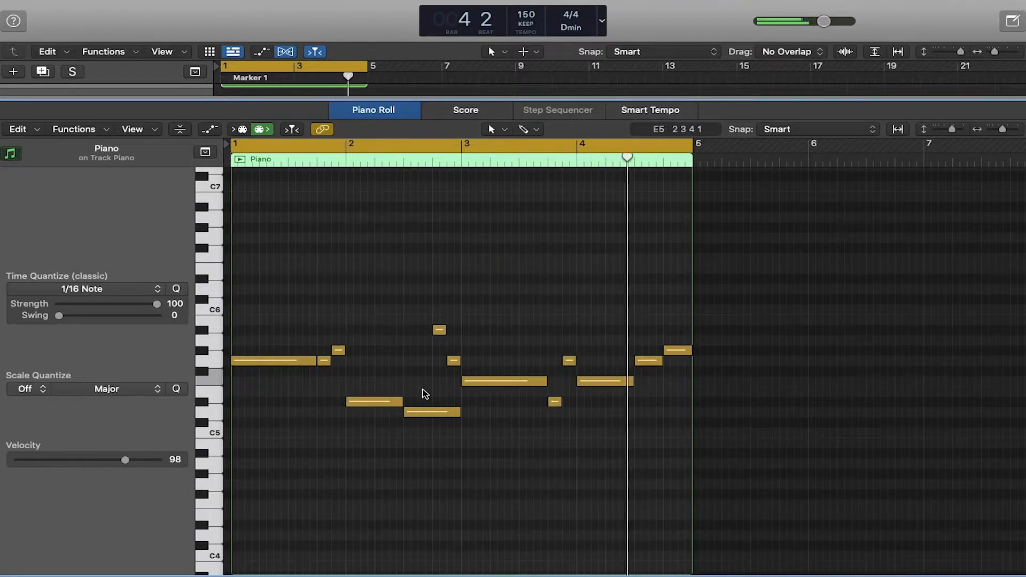
Step: Show the Note Velocity automation lane for the melody region
left_click(428, 411)
key("super+a")
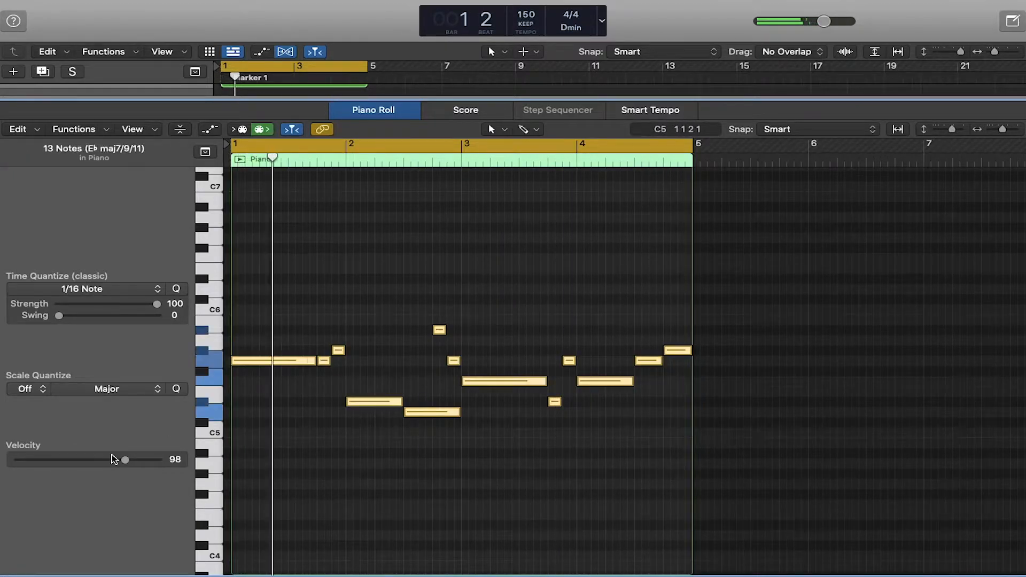
left_click(338, 369)
left_click(209, 130)
scroll(339, 356, "down", 3)
scroll(340, 357, "down", 2)
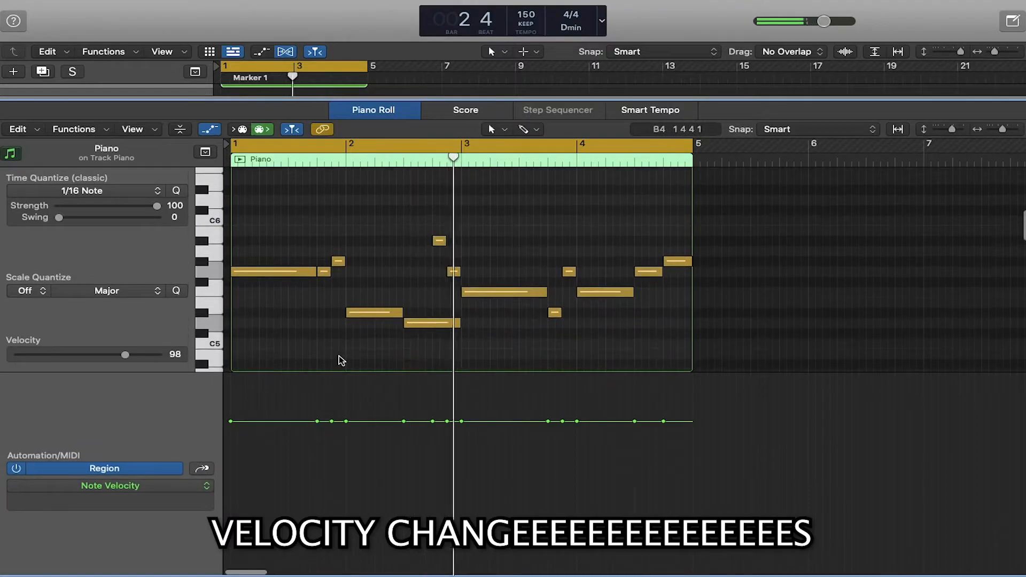
Step: Lower the velocities of all melody notes except the first and last by varying amounts, with the D#5 in bar 2 at 86
left_click_drag(318, 421, 359, 442)
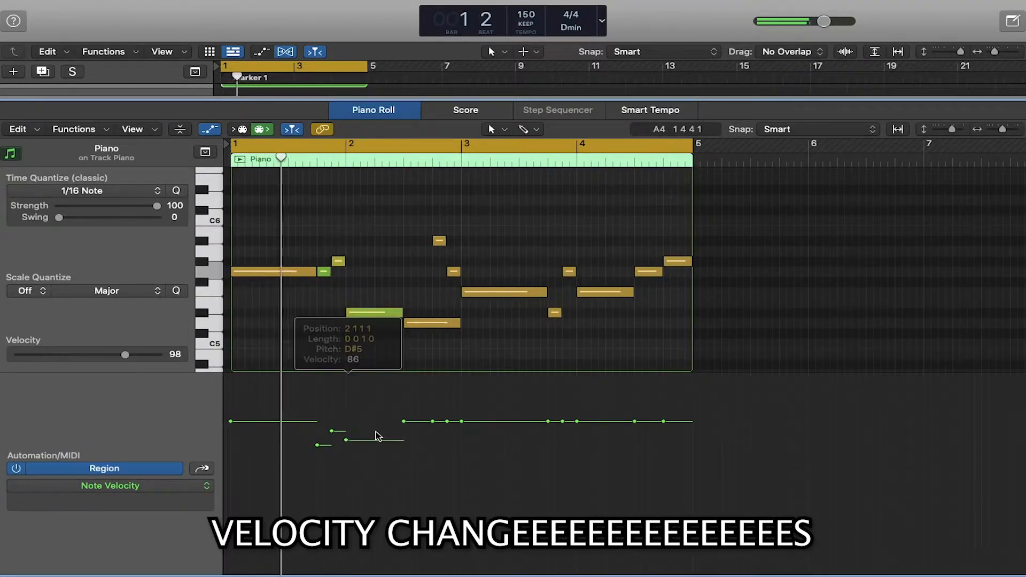
mouse_move(447, 422)
left_mouse_down()
mouse_move(447, 444)
mouse_move(462, 456)
mouse_move(461, 435)
left_mouse_up()
left_click_drag(634, 423, 635, 444)
left_click_drag(576, 422, 578, 463)
left_click_drag(562, 422, 552, 456)
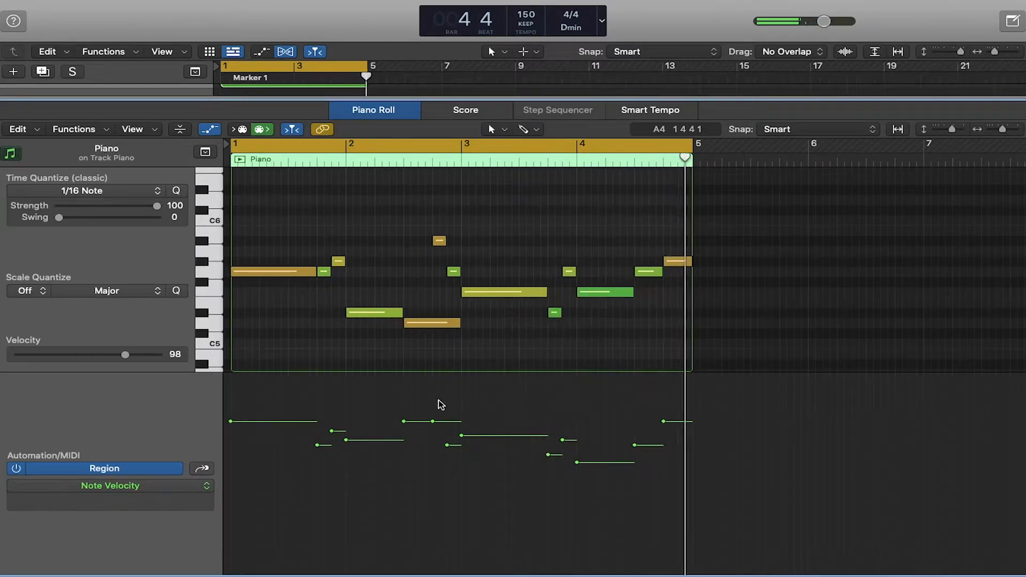
left_click_drag(404, 422, 404, 459)
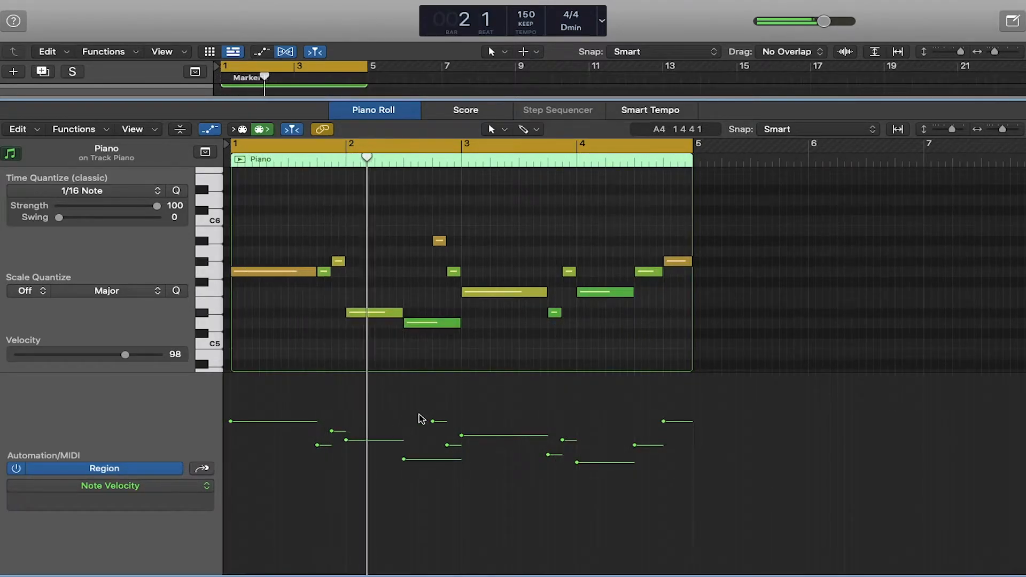
left_click_drag(433, 422, 432, 436)
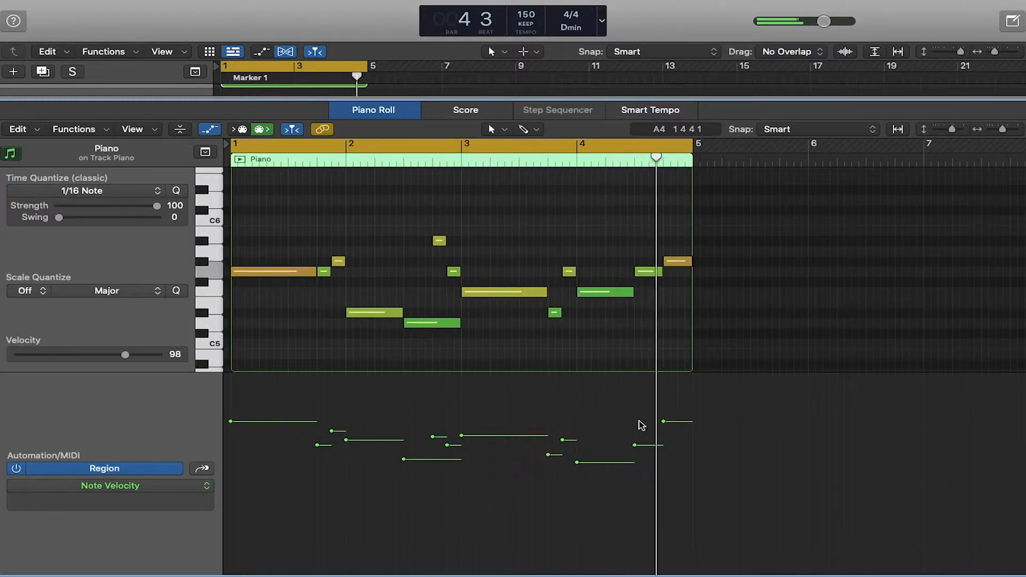
Step: Raise the velocity of the F5 melody note at the start of bar 4 to 77 and close the editor
left_click_drag(577, 463, 577, 455)
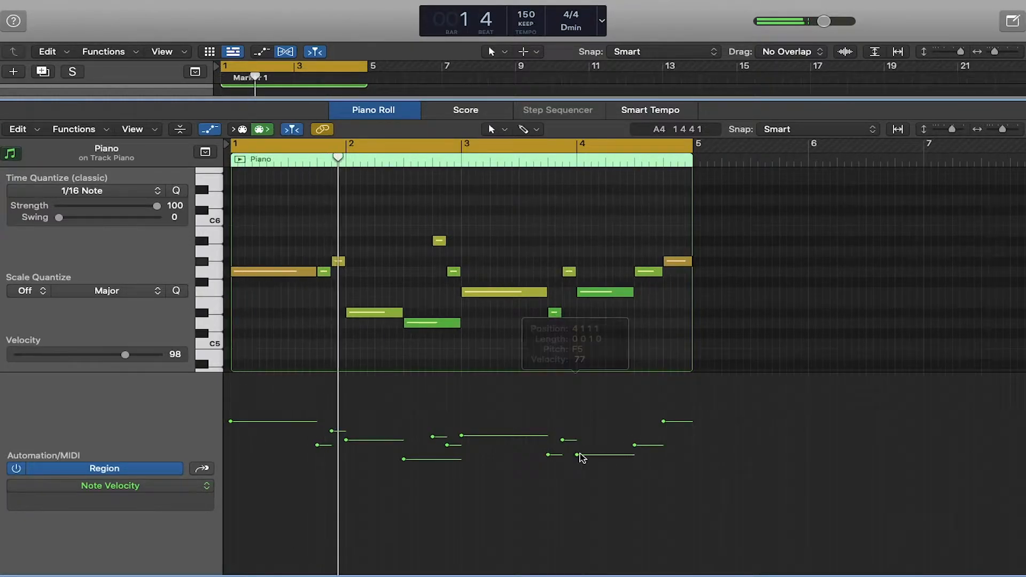
key("e")
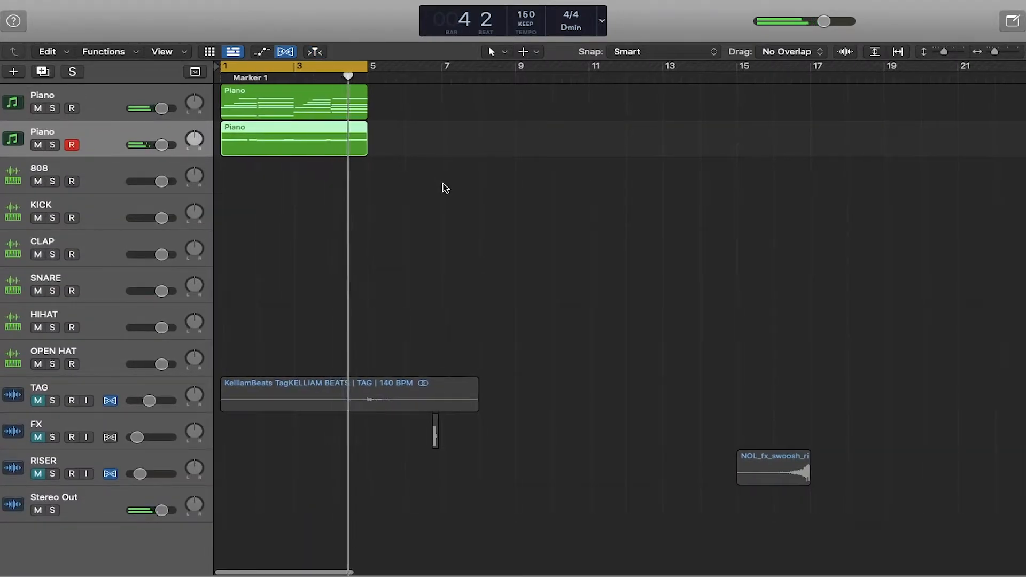
Step: Lower the velocities of all chord-region notes together to 37 and play back the chords
key("e")
scroll(559, 352, "down", 5)
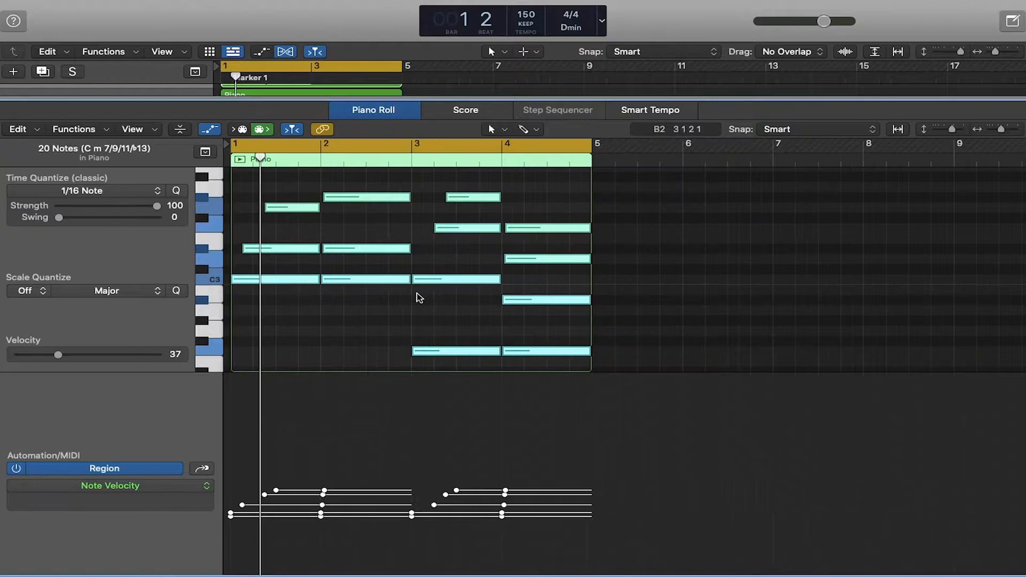
left_click(418, 298)
key("space")
scroll(418, 299, "up", 4)
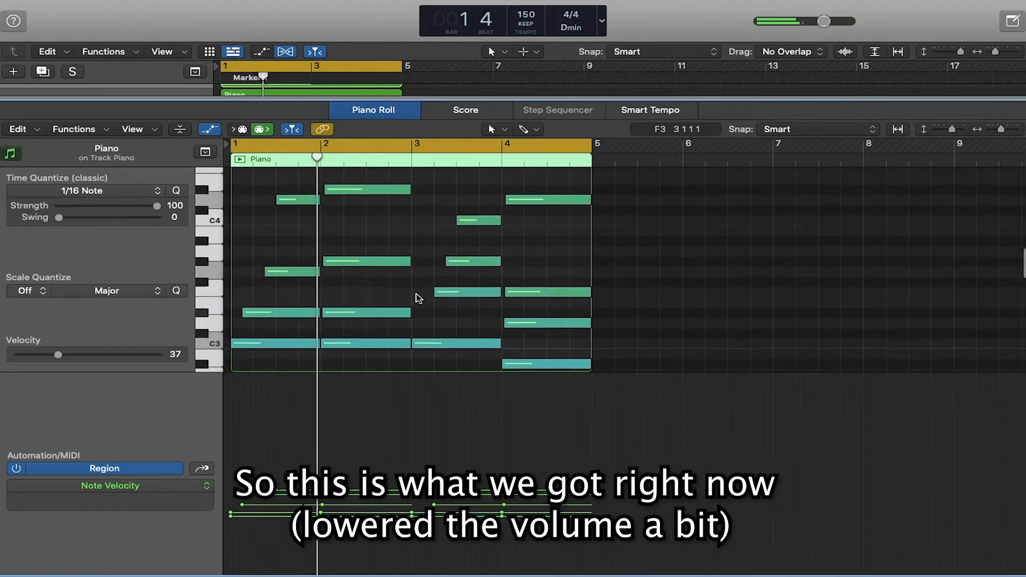
Step: Hide the automation lane and lower the velocities of all melody notes together to 48
key("a")
scroll(418, 298, "up", 4)
scroll(418, 298, "down", 2)
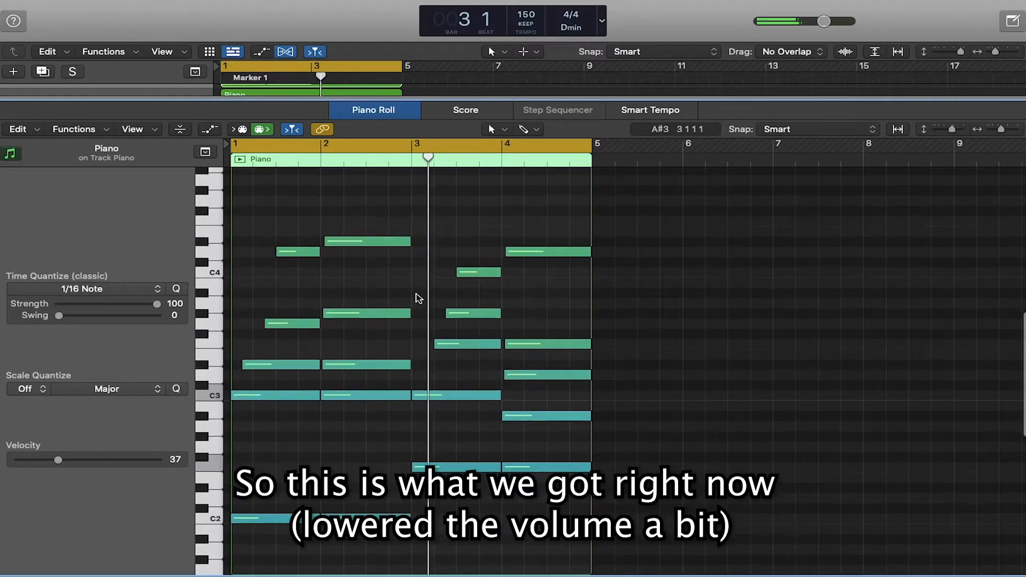
scroll(418, 298, "up", 5)
scroll(418, 298, "down", 2)
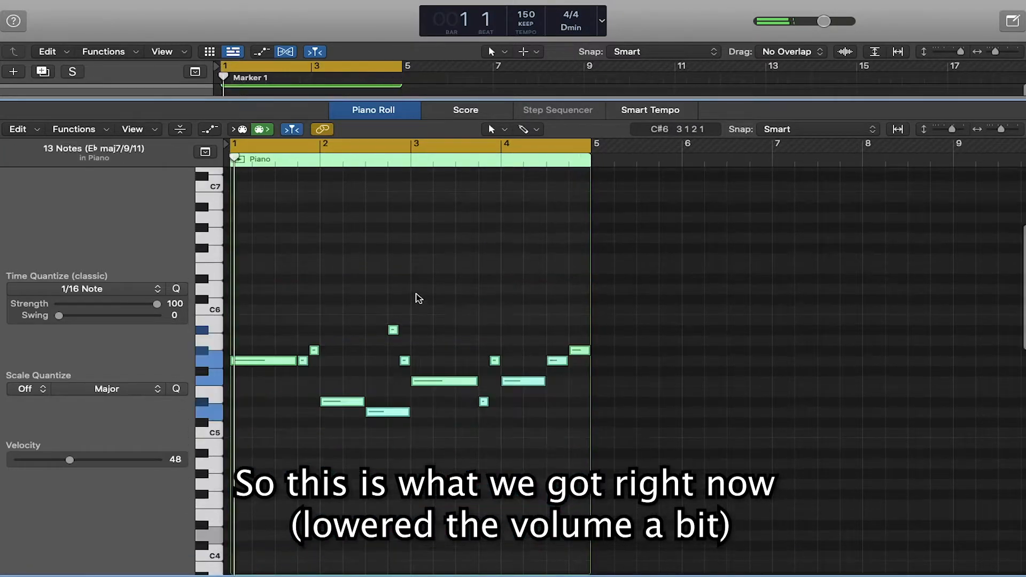
key("space")
left_click(418, 299)
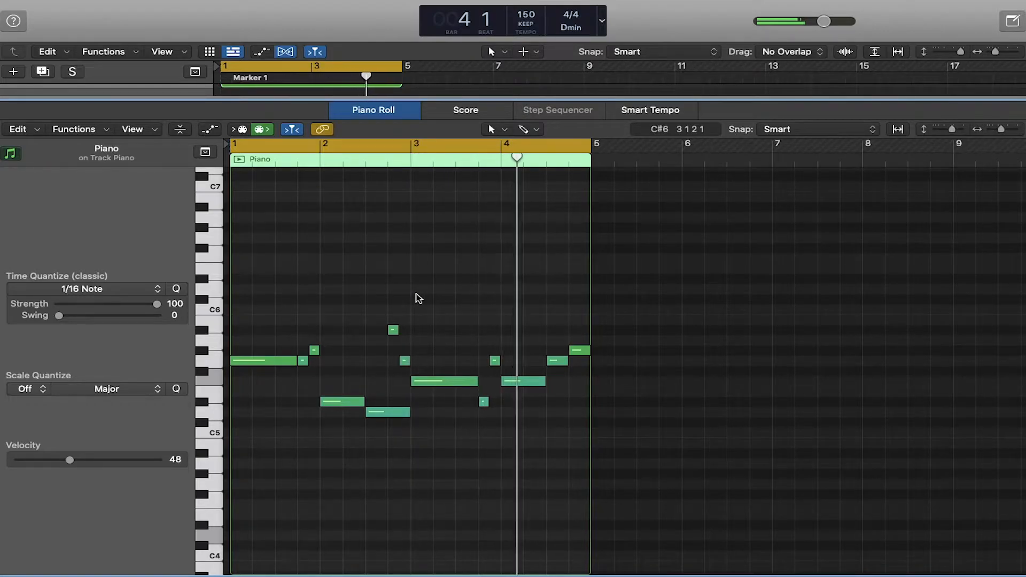
Step: Play an 808 bass line over the four-bar loop with Musical Typing at octave C4 and capture it as a region
key("p")
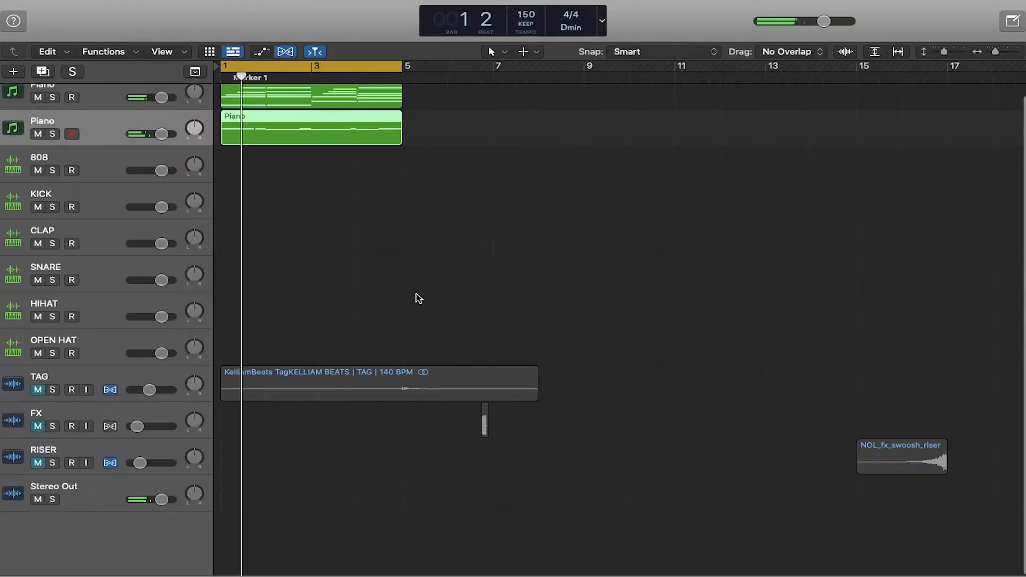
left_click(141, 157)
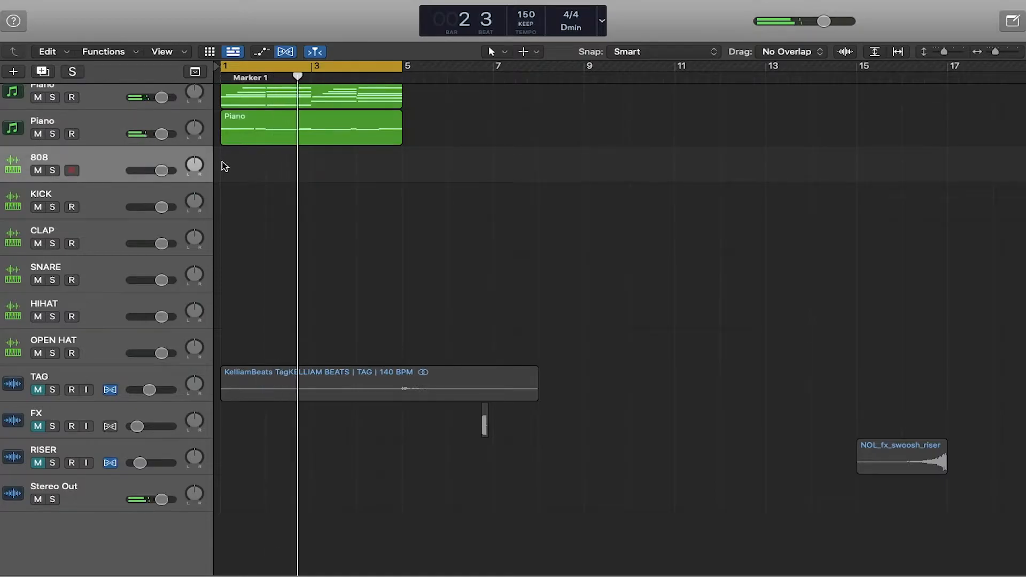
key("super+k")
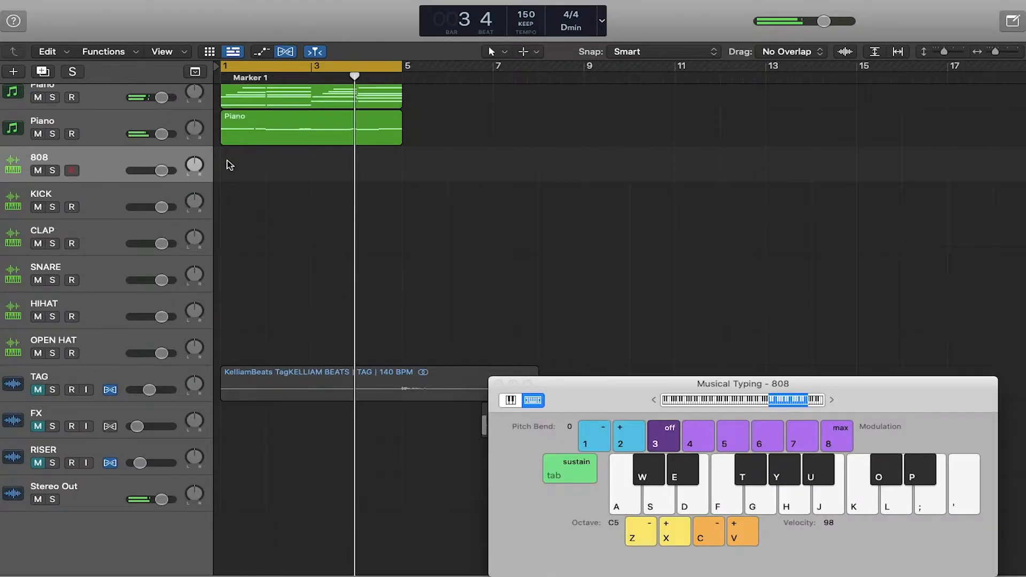
key("z")
key("s")
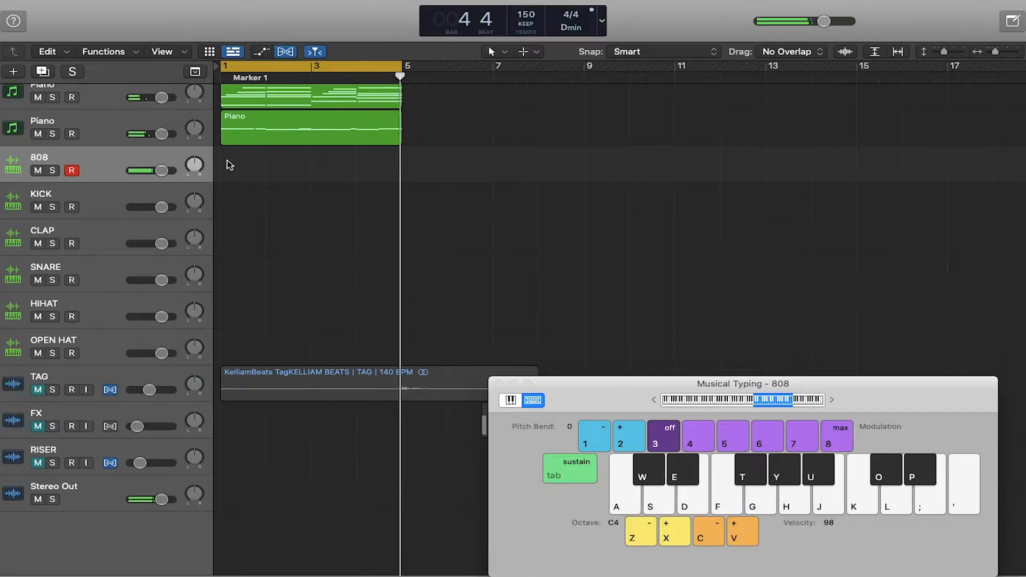
key("shift+r")
left_click(499, 385)
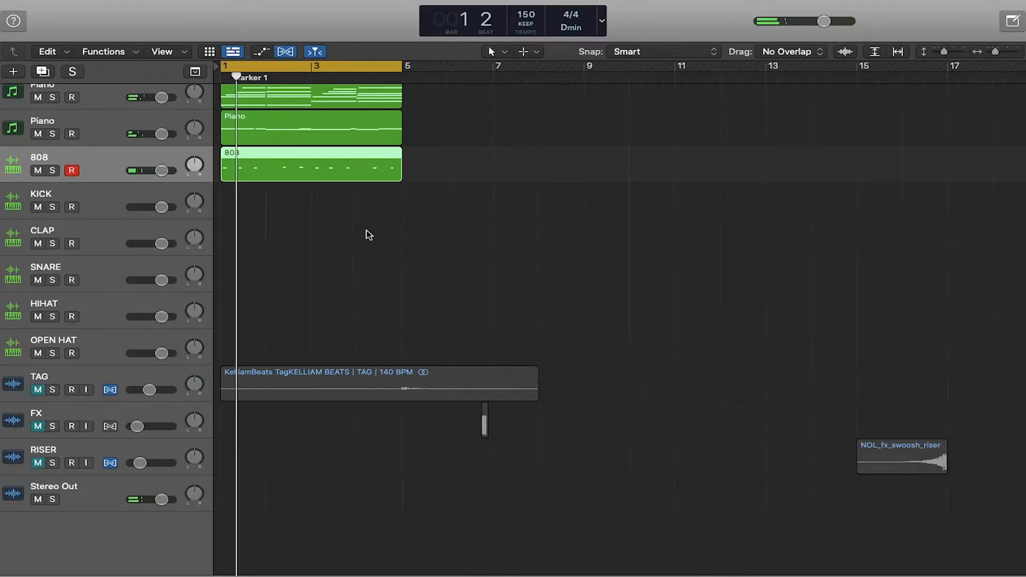
Step: Align the 808 notes to the grid, with the first on bar 1 and the first bar 3 note at 3 1 1 1
double_click(344, 172)
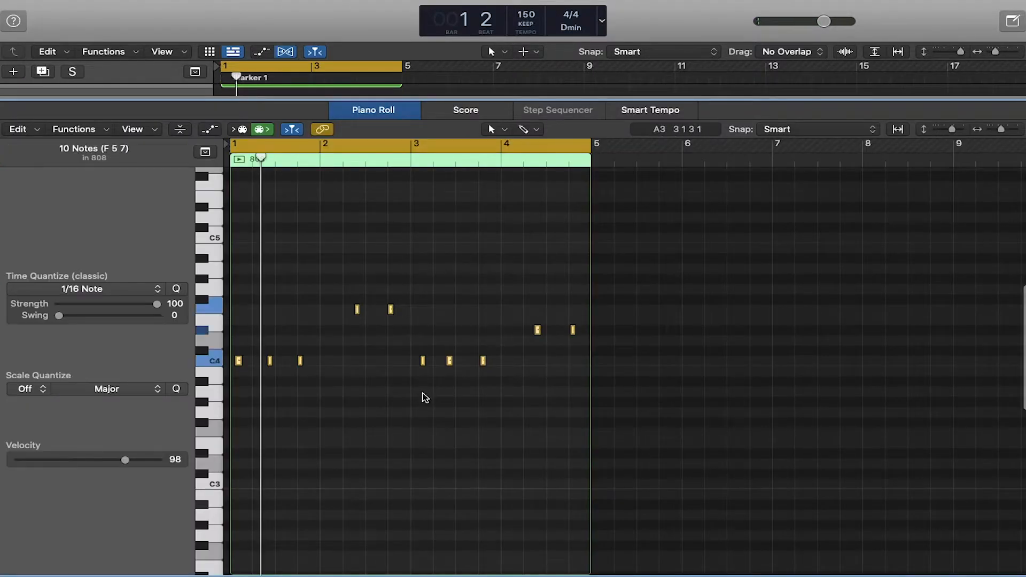
left_click_drag(239, 364, 266, 360)
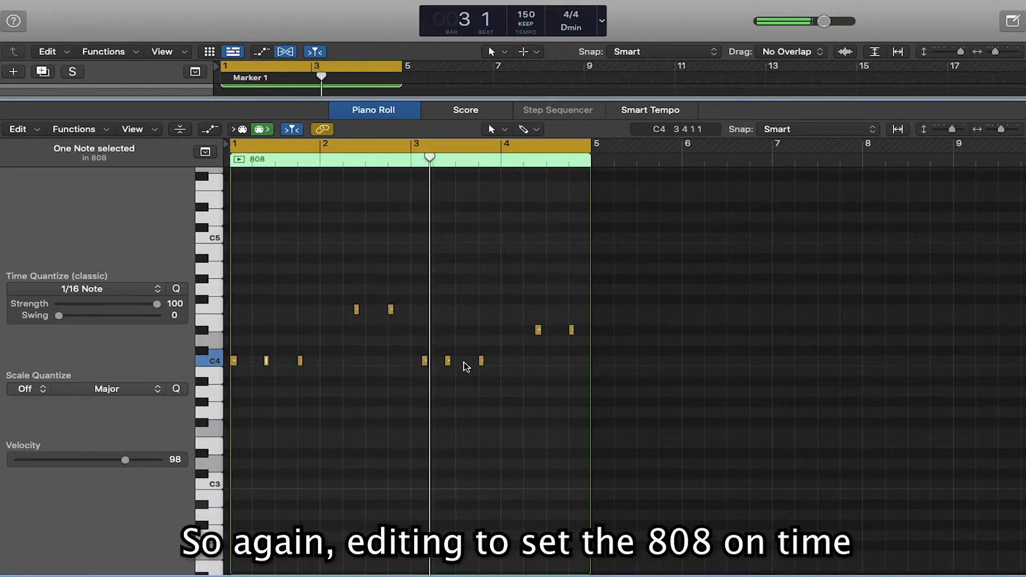
left_click_drag(424, 362, 415, 361)
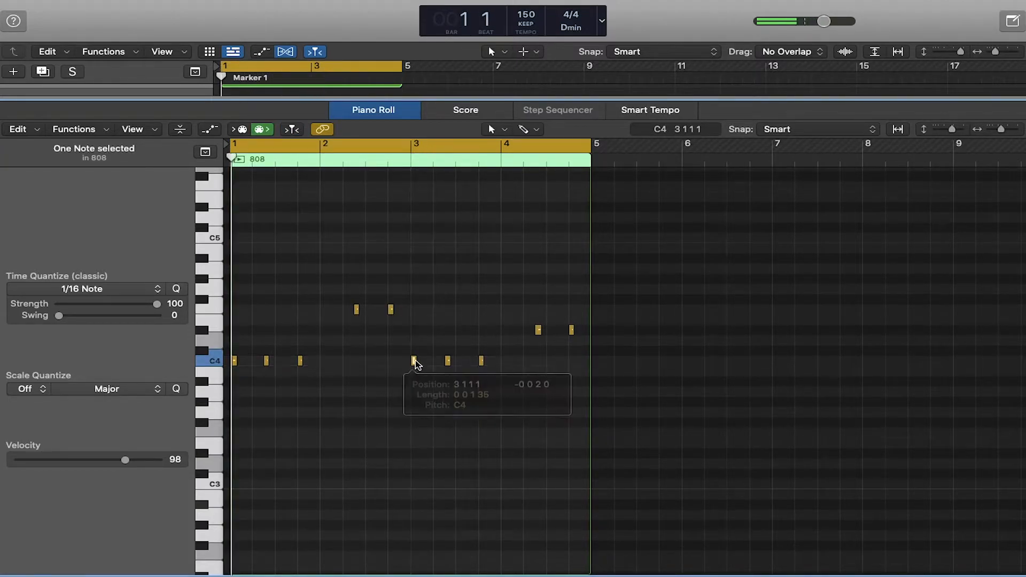
left_click(448, 361)
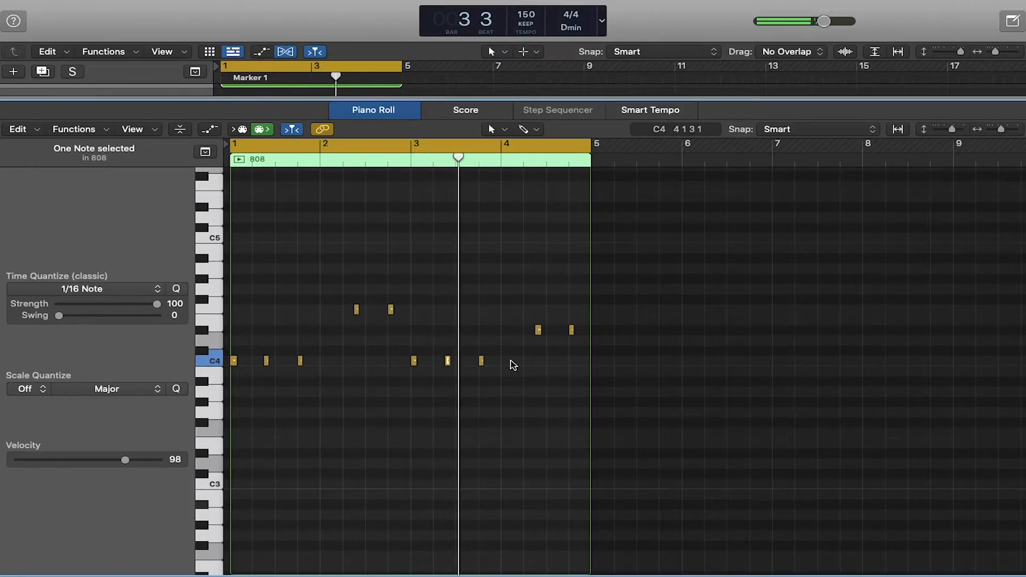
Step: Raise the last 808 note of bar 3 to D#4 and lower both bar 4 notes to D4
left_click(482, 361)
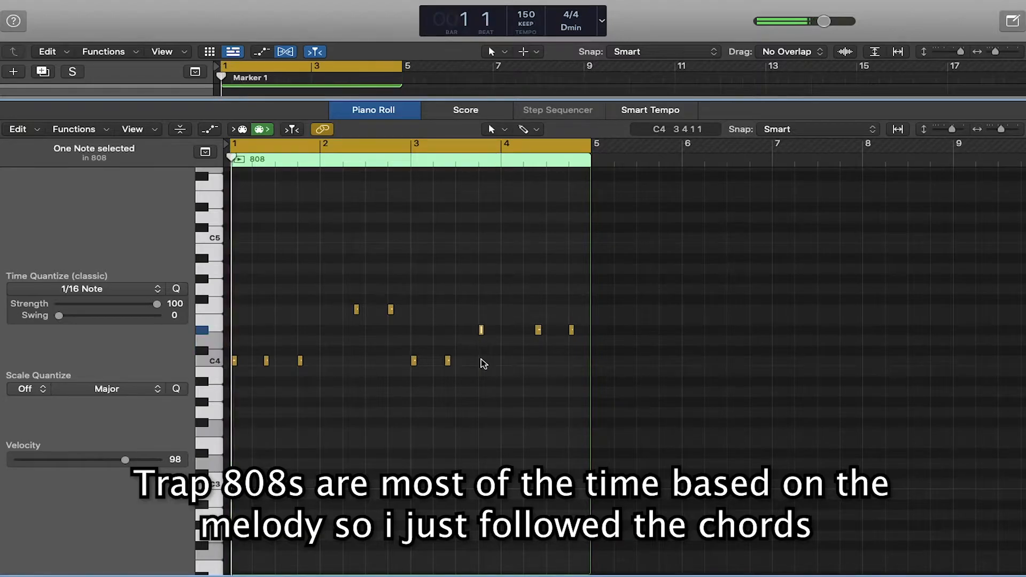
left_click_drag(530, 316, 648, 368)
key("alt+Down")
left_click(574, 397)
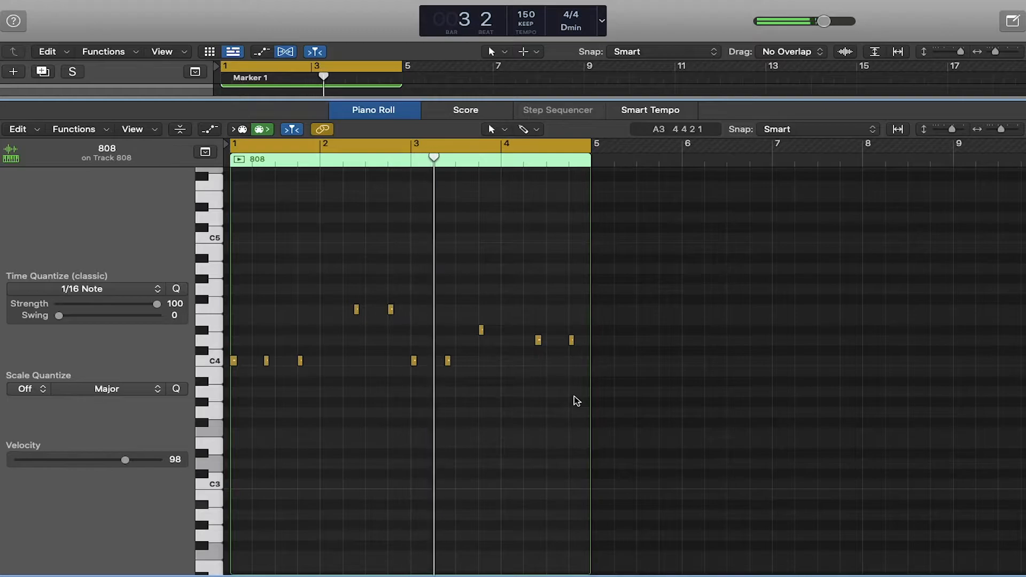
Step: Lower the two 808 notes in bar 2 to D#4 and compare them with the piano melody region
key("Return")
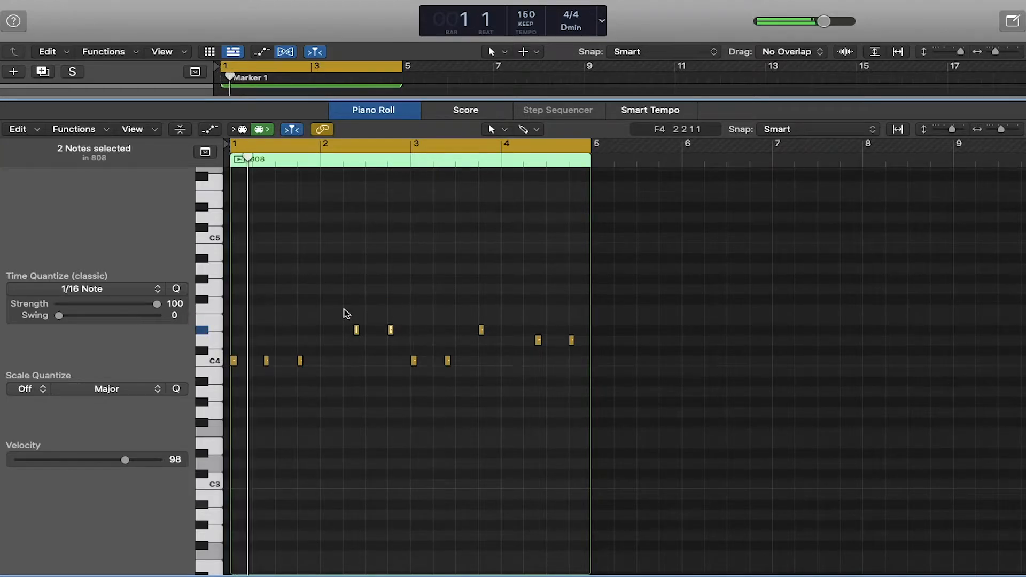
key("Up")
scroll(357, 310, "up", 5)
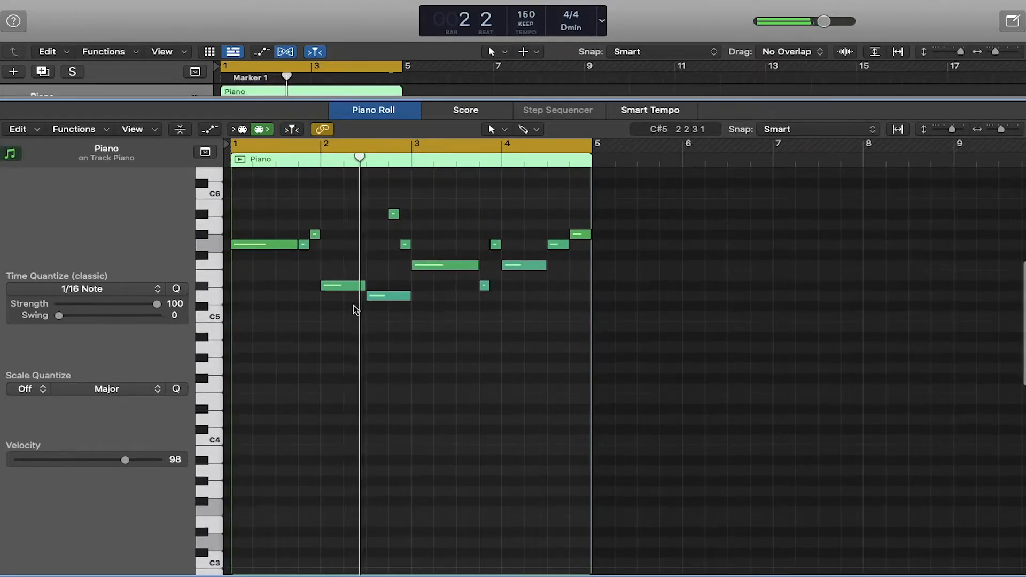
key("Down")
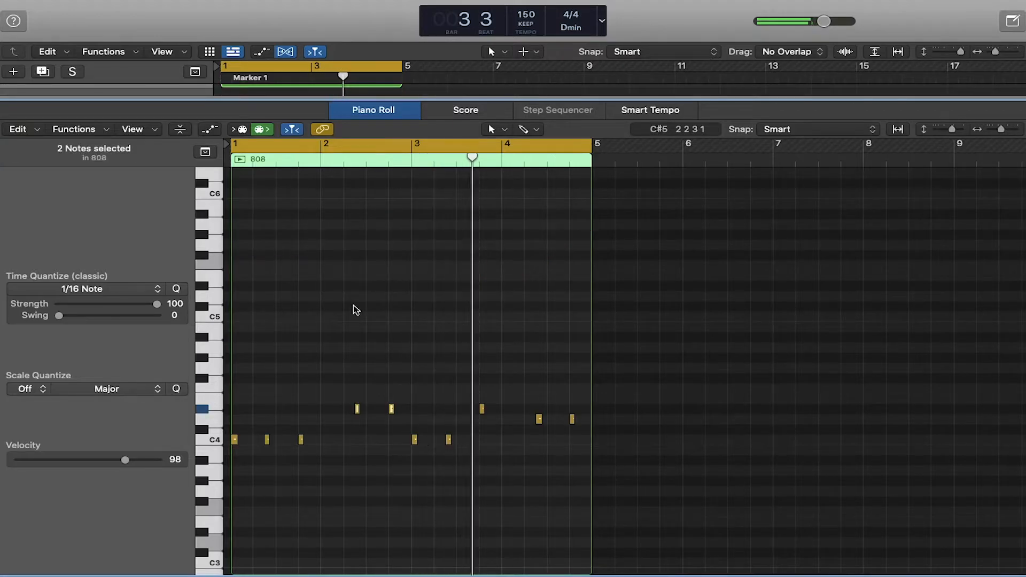
Step: Mute the second Piano track and select the 808 region in the arrangement
key("e")
key("Up")
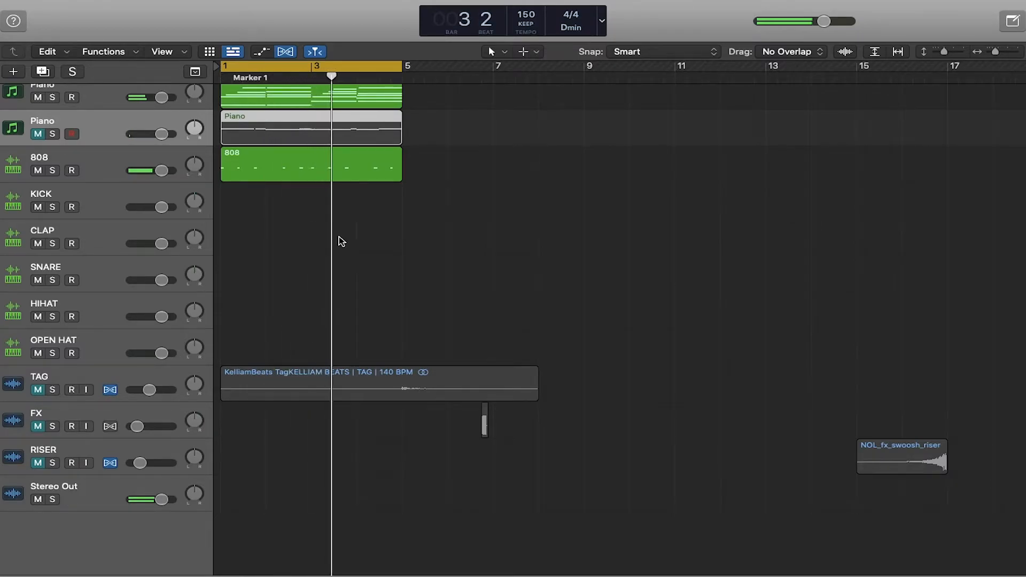
left_click(344, 160)
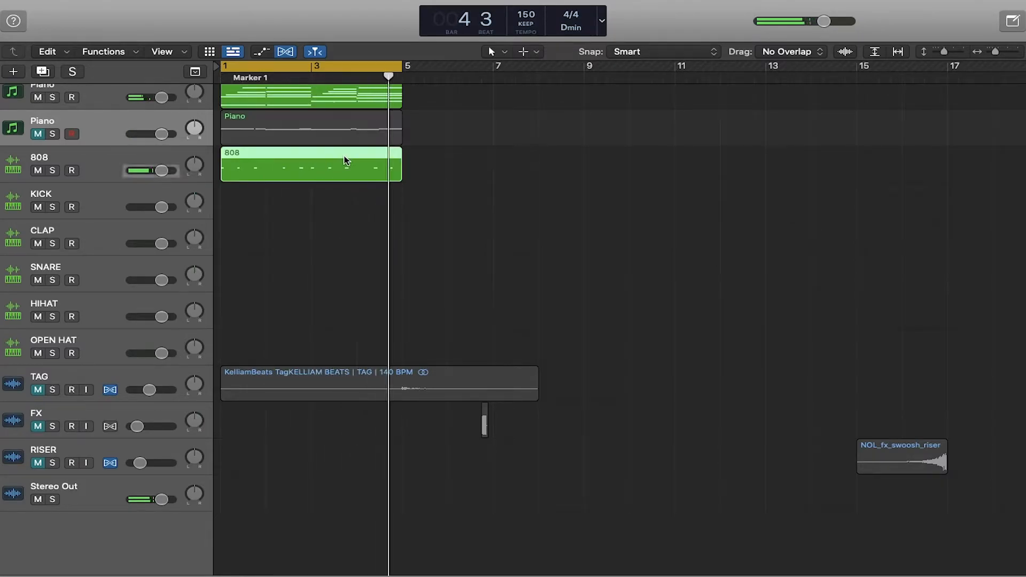
Step: Raise the first two 808 notes of bar 3 five semitones to F4
key("e")
scroll(487, 294, "up", 1)
left_click_drag(395, 359, 451, 379)
key("alt+Up")
key("alt+Up")
key("alt+Up")
key("alt+Up")
key("alt+Up")
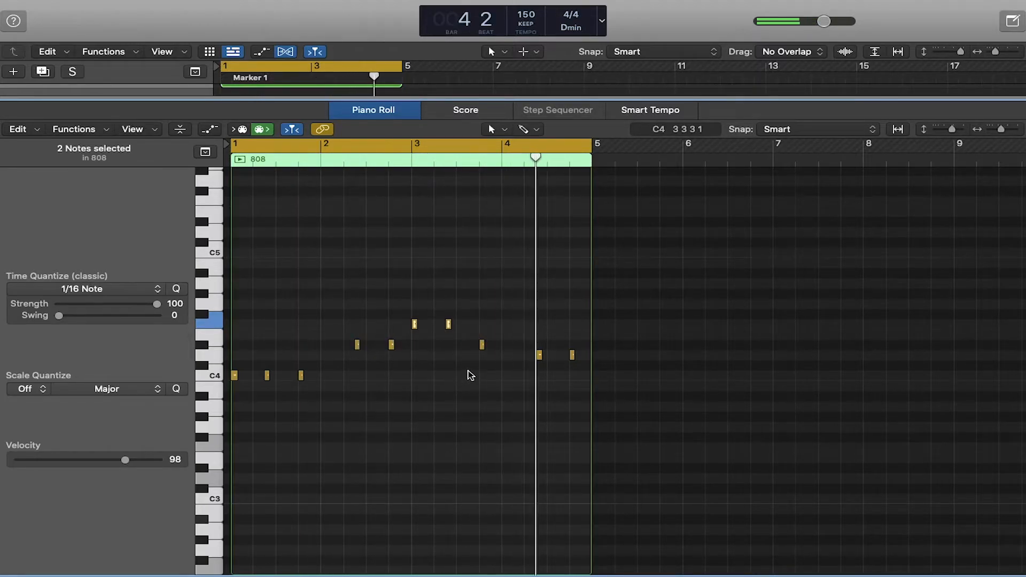
Step: Try the last 808 note of bar 3 five semitones higher, at G#4
left_click(481, 348)
key("alt+Up")
key("alt+Up")
key("alt+Up")
key("alt+Up")
key("Up")
key("Down")
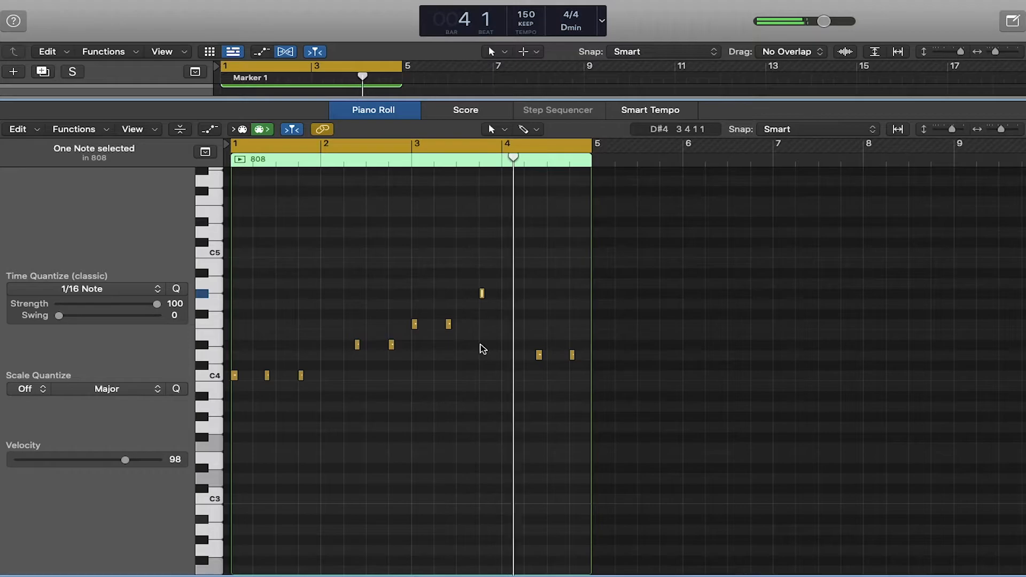
Step: Try the last 808 note of bar 4 three semitones higher, at F4
left_click(572, 354)
key("alt+Up")
key("alt+Up")
key("alt+Up")
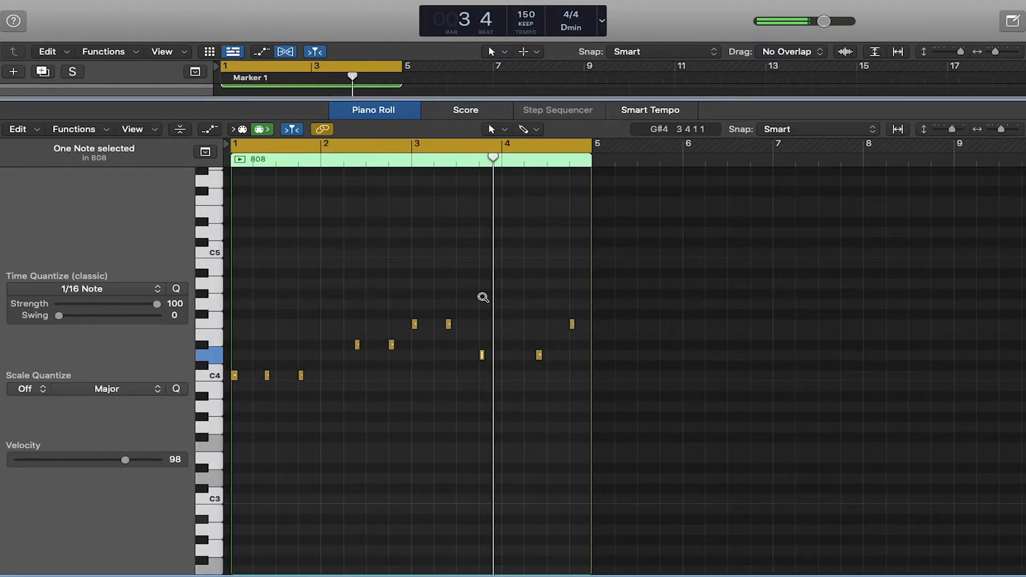
Step: Lower the last 808 note of bar 3 to C4 and the last note of bar 4 to D4
key("Return")
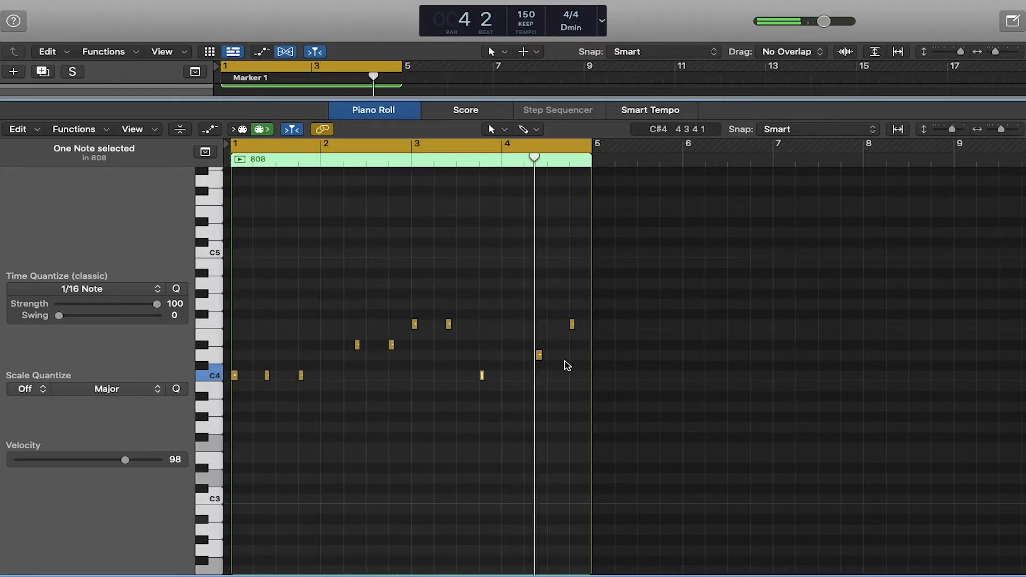
key("alt+Down")
key("alt+Down")
key("alt+Down")
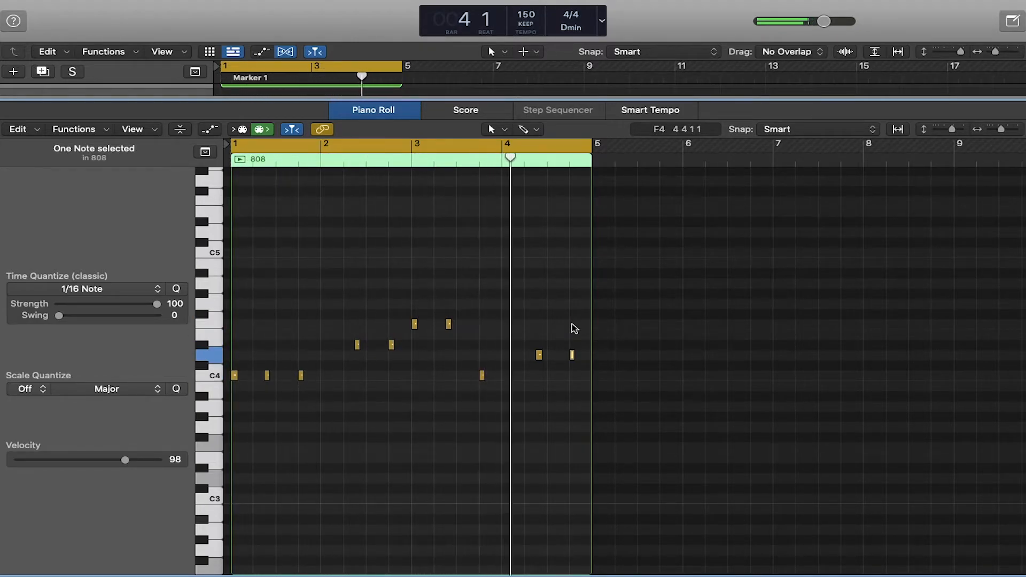
key("e")
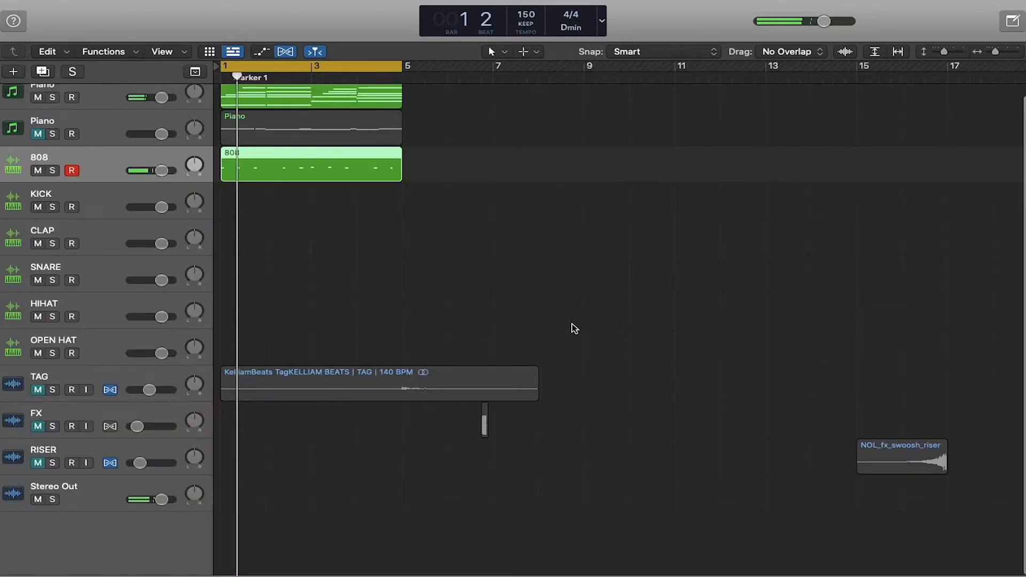
Step: Unmute the second Piano track and lower the velocities of all its melody notes together to 29
left_click(38, 134)
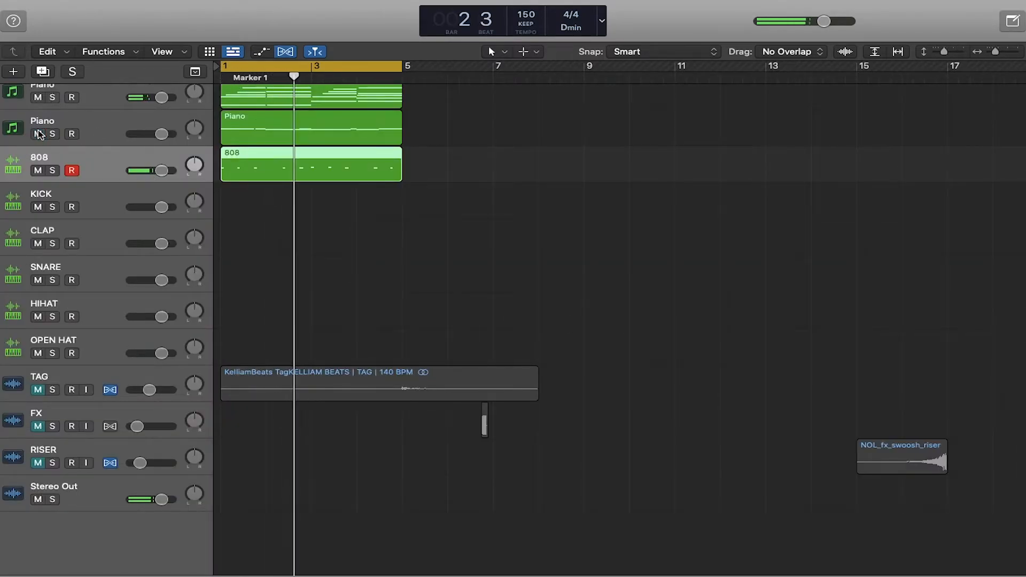
double_click(261, 122)
key("super+a")
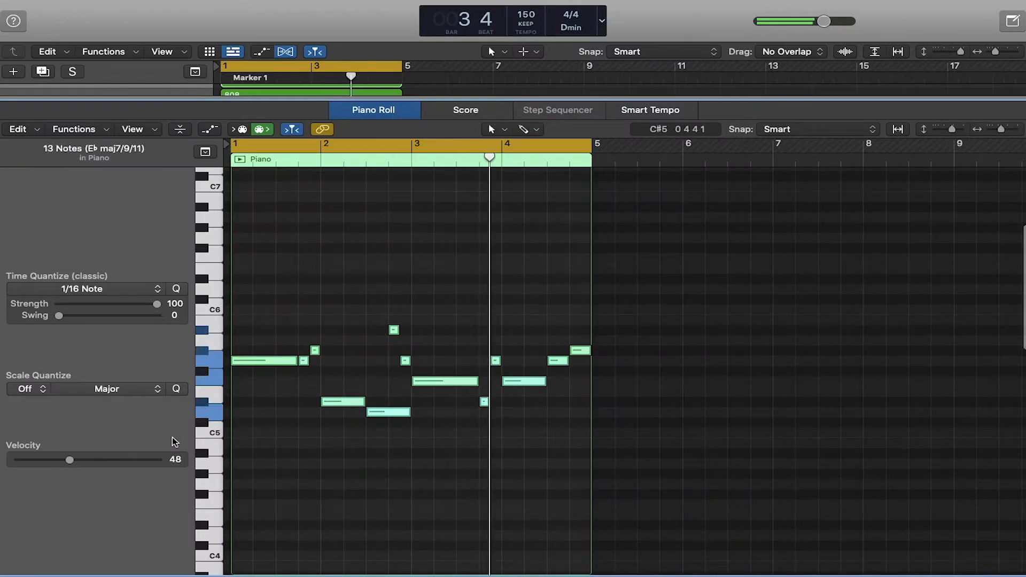
left_click(50, 459)
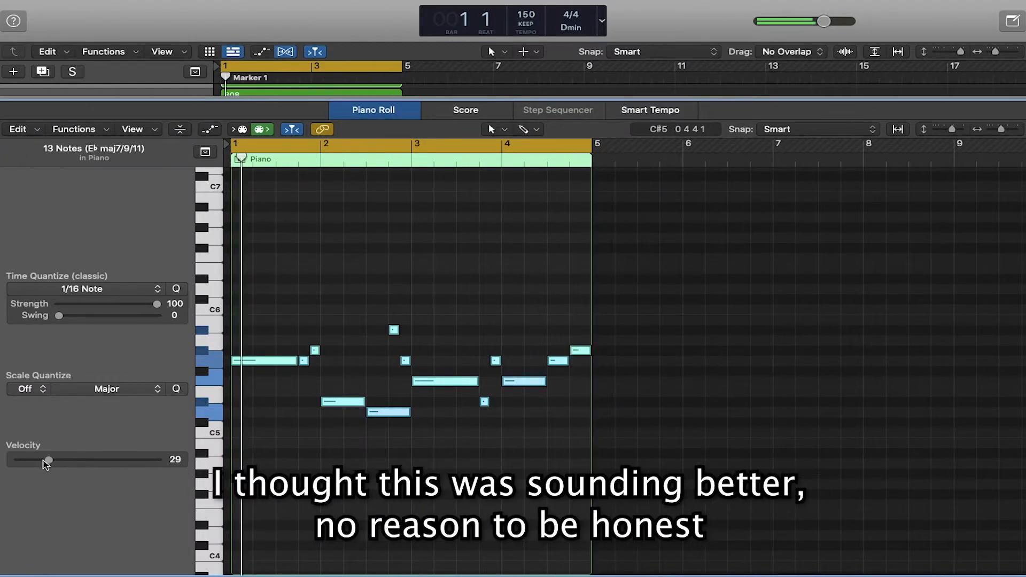
Step: Transpose all piano melody notes down one octave and close the editor
key("alt+shift+Down")
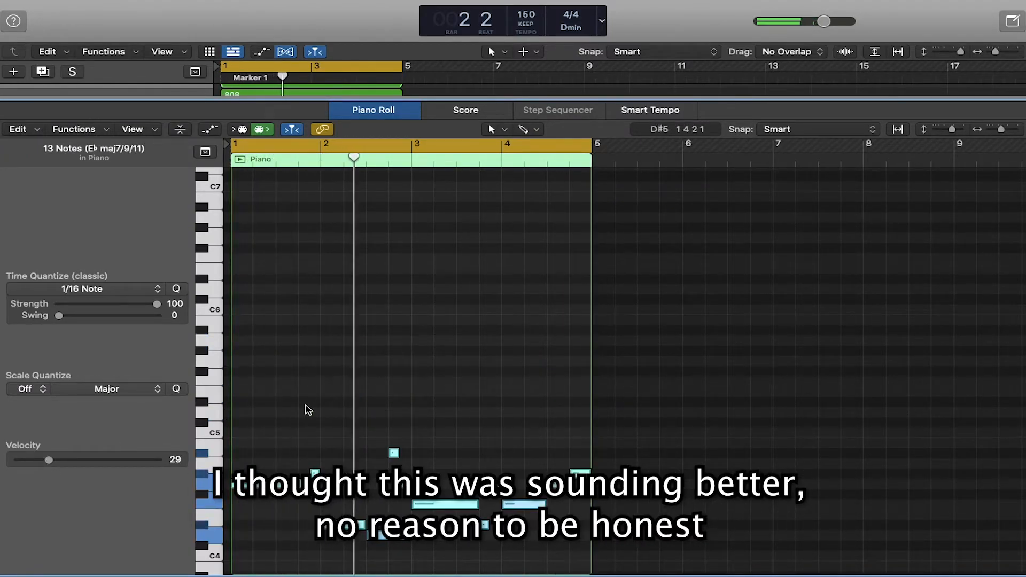
scroll(308, 410, "down", 2)
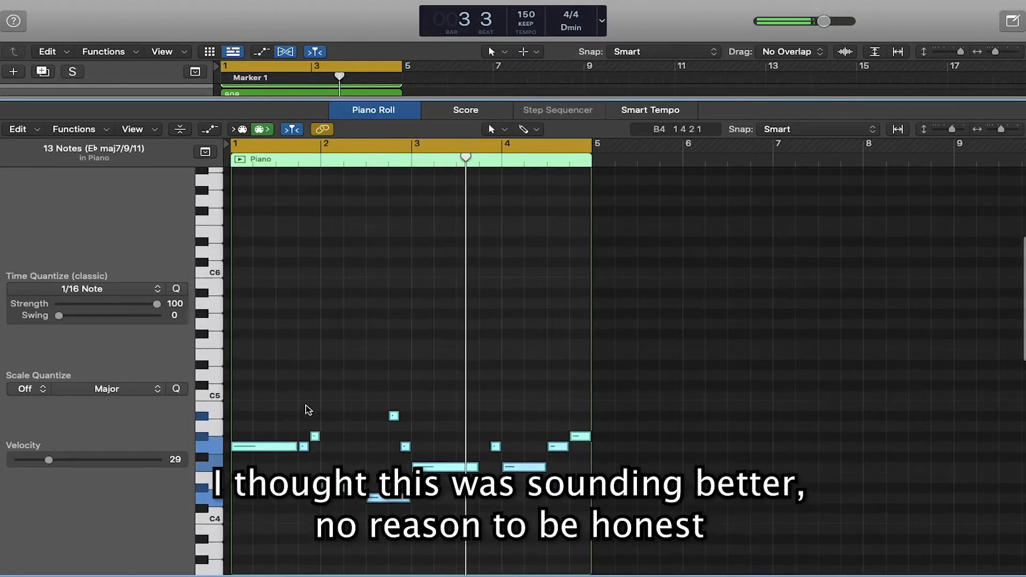
key("e")
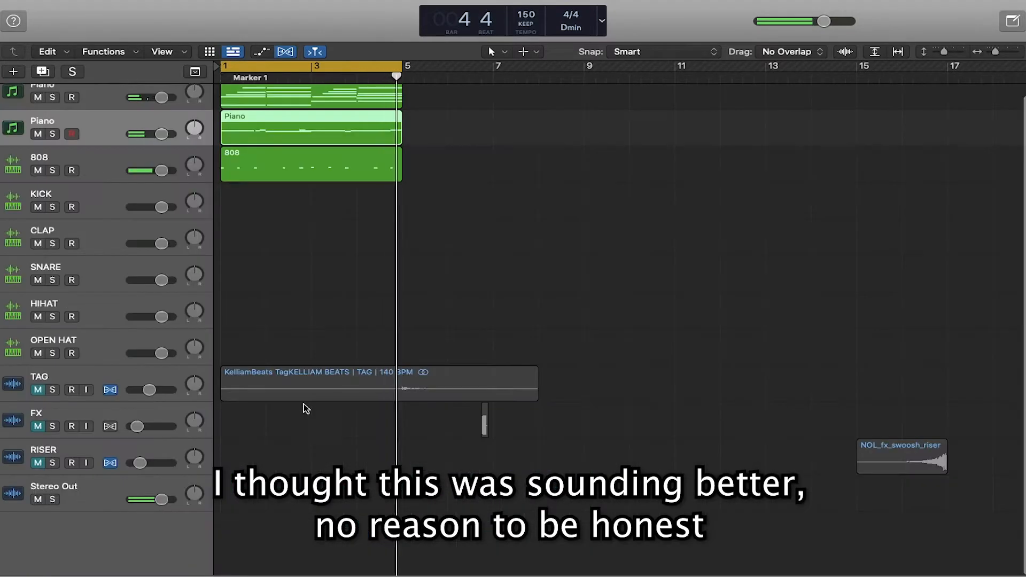
Step: Copy the 808 region onto the KICK track and open the copy in the Piano Roll
left_click(104, 192)
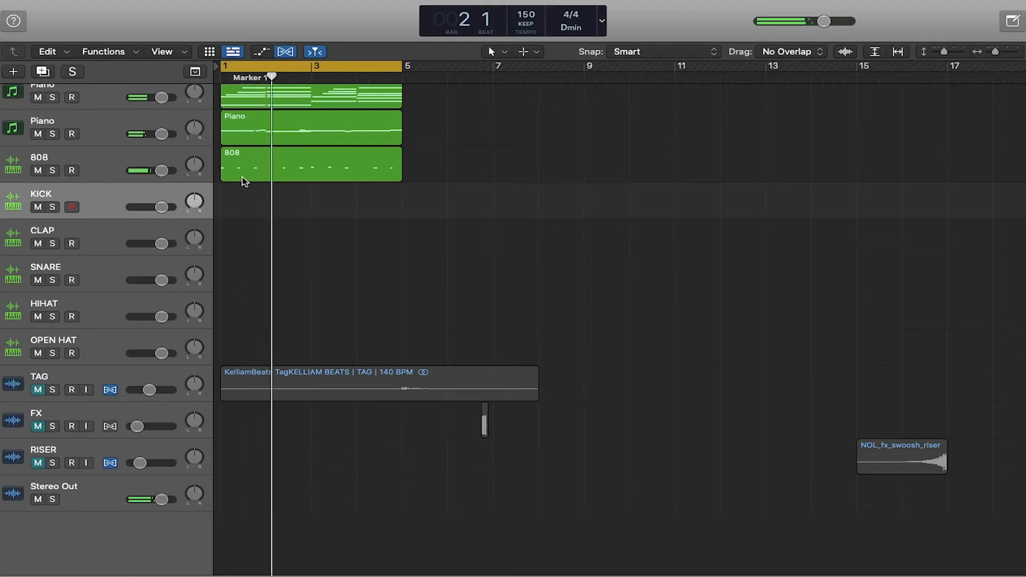
left_click_drag(244, 175, 245, 199)
key("e")
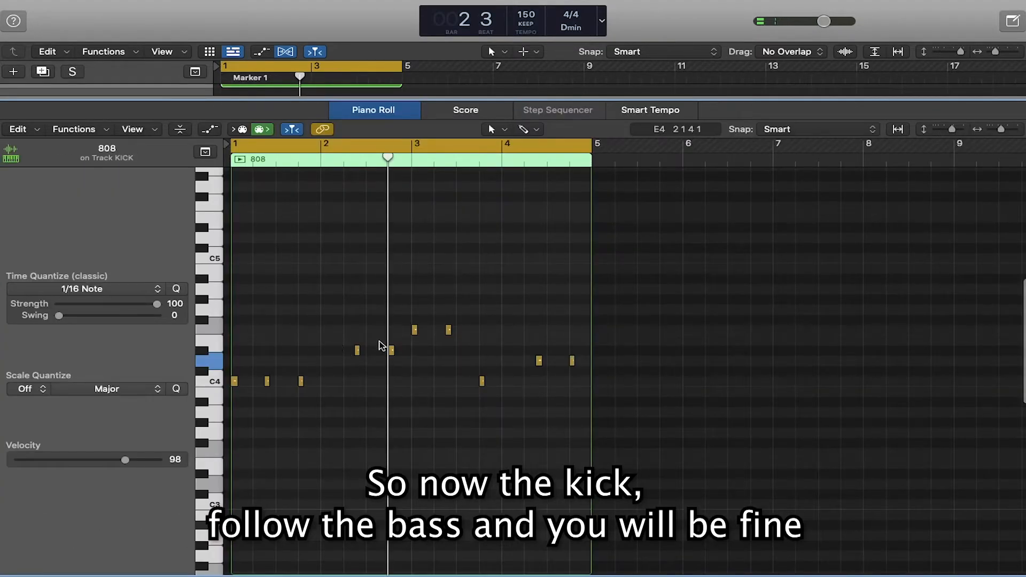
Step: Line up all kick notes on C3 and set their velocity to 72
left_click_drag(355, 310, 608, 386)
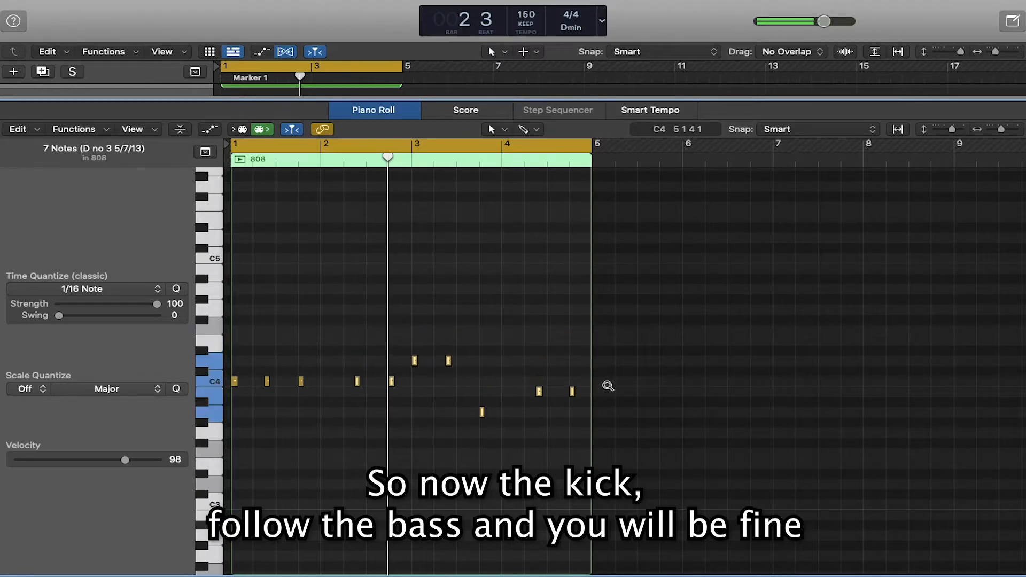
left_click_drag(432, 358, 467, 361)
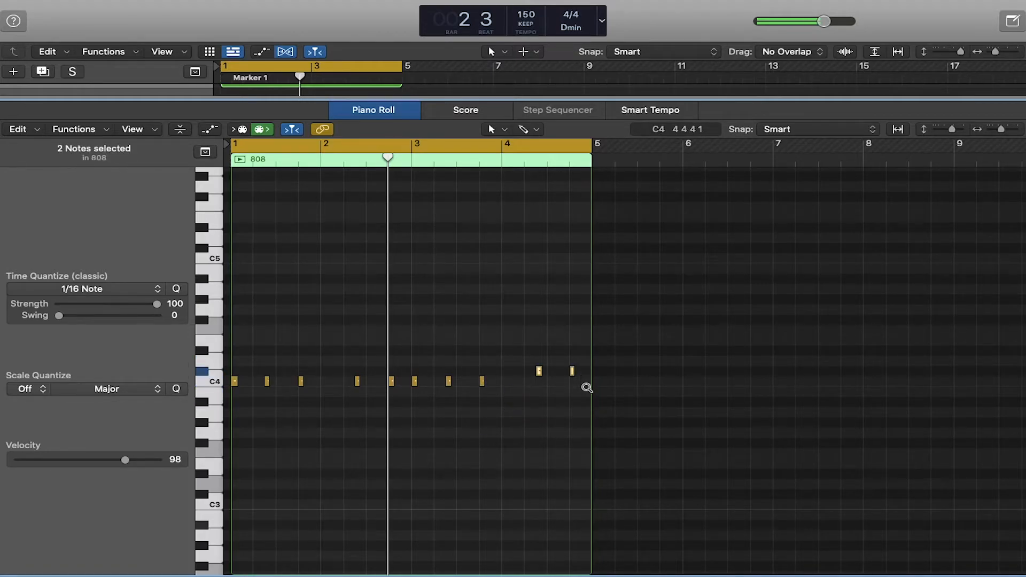
left_click_drag(123, 459, 113, 460)
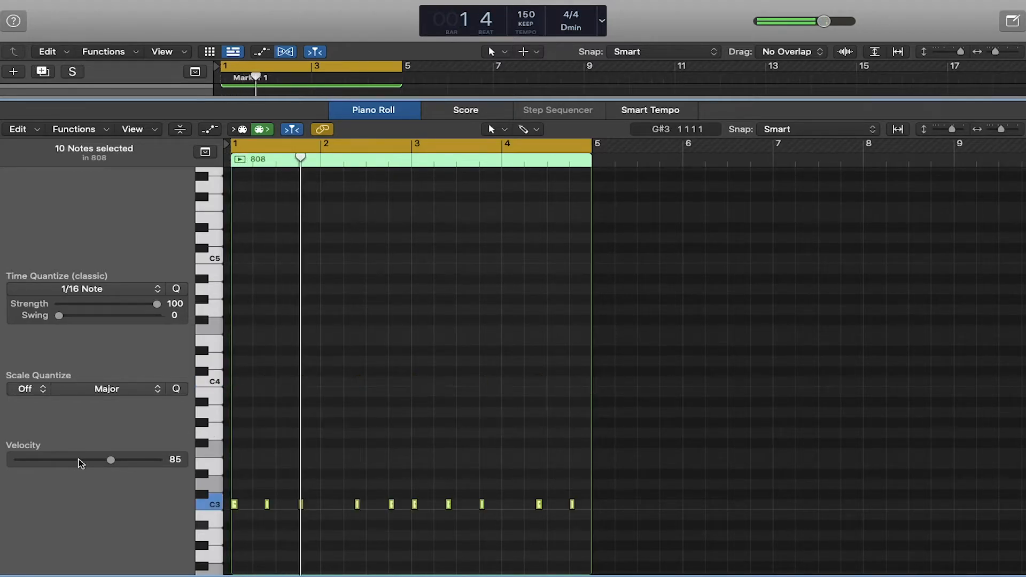
left_click_drag(138, 463, 97, 461)
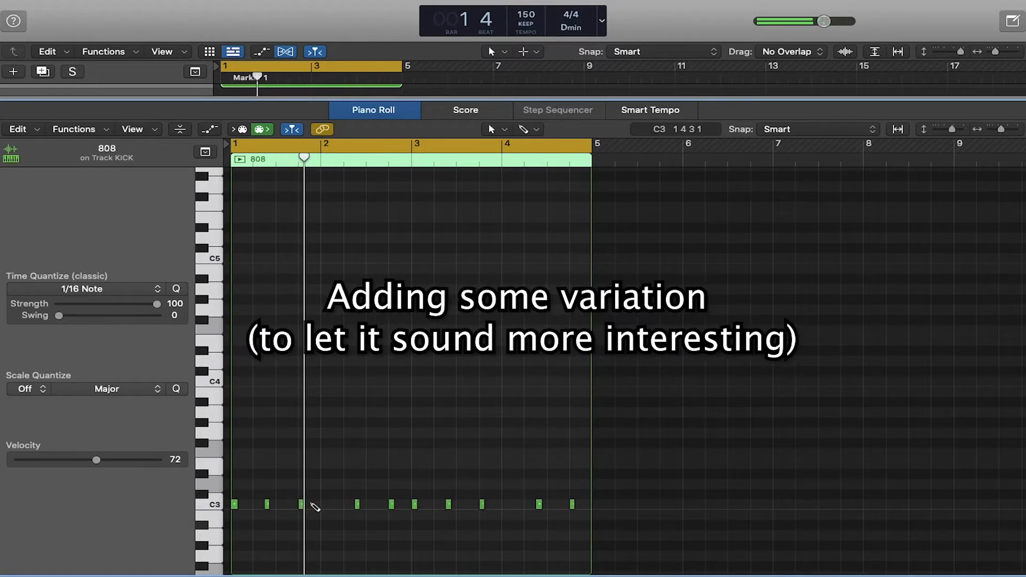
Step: Add extra C3 kick hits at 1 4 3, 3 4 3 and 4 4 3, and close the editor
left_click(313, 505)
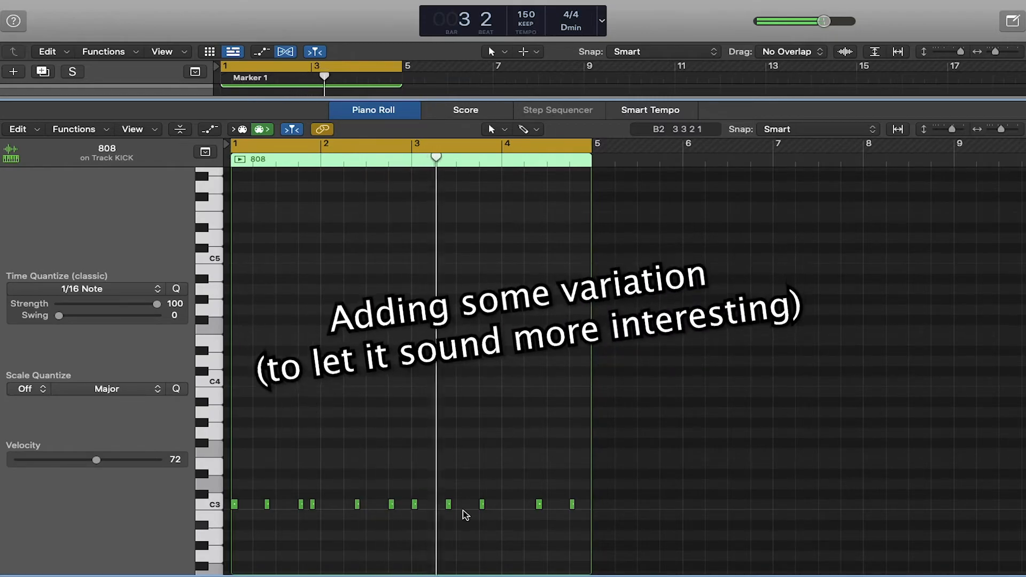
left_click(493, 504)
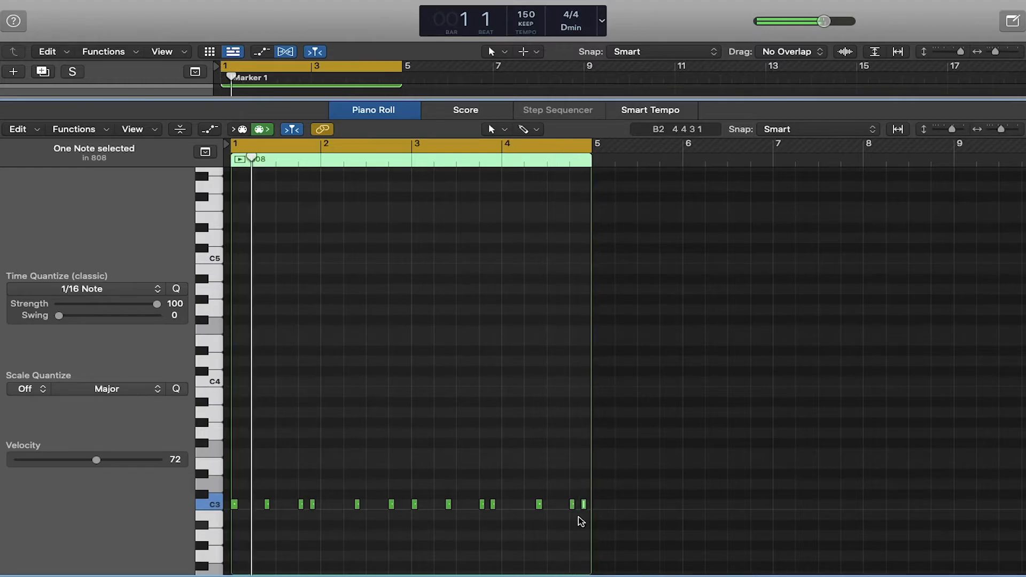
key("e")
Step: Create an empty region in bar 1 of the CLAP track and open it for editing
left_click(258, 230)
right_click(236, 235)
left_click(254, 238)
double_click(254, 239)
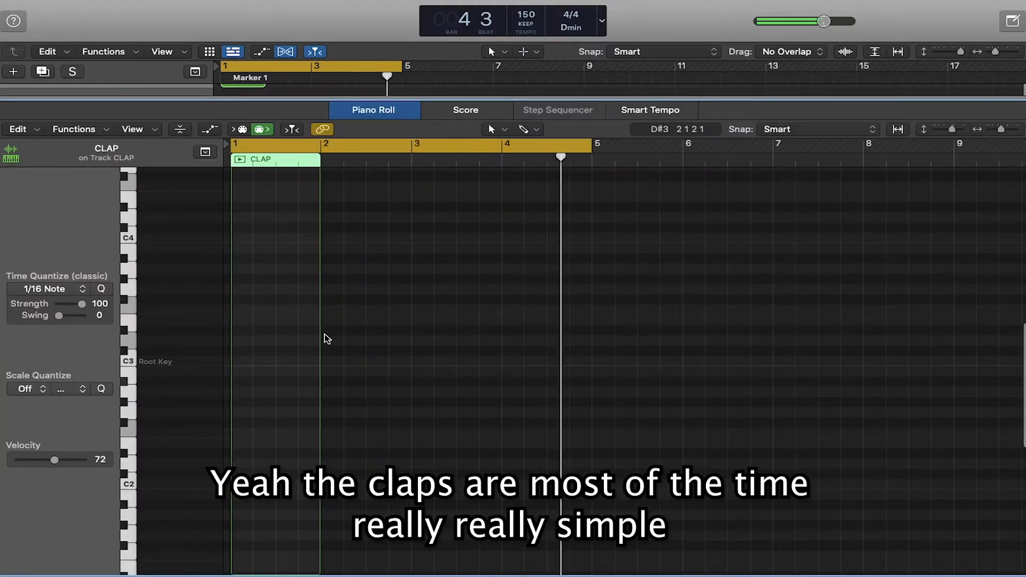
Step: Add a C3 clap on beat 3 of each of the four bars
left_click(278, 360)
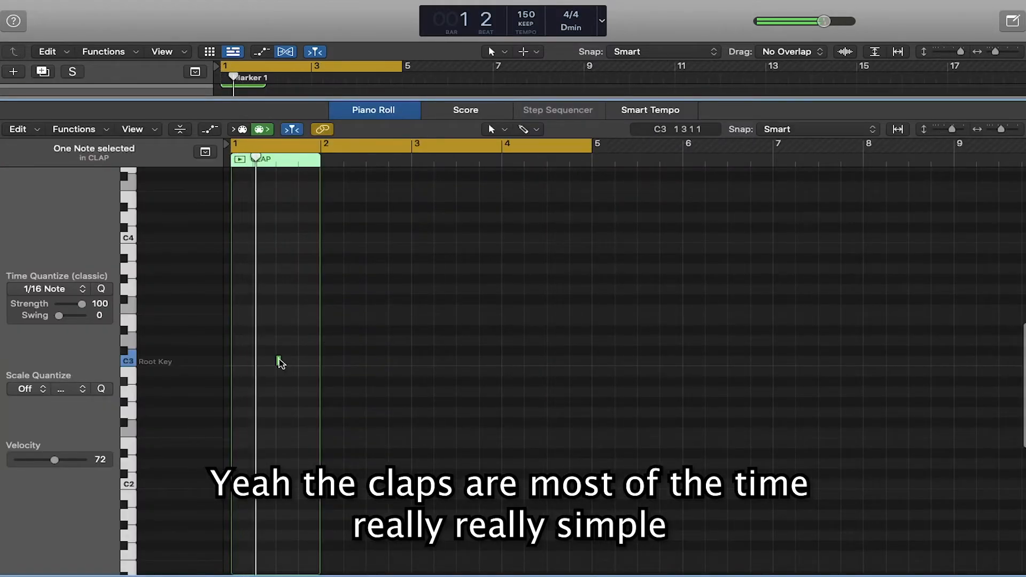
left_click(369, 362)
left_click(442, 362)
left_click_drag(442, 362, 458, 362)
left_click(550, 362)
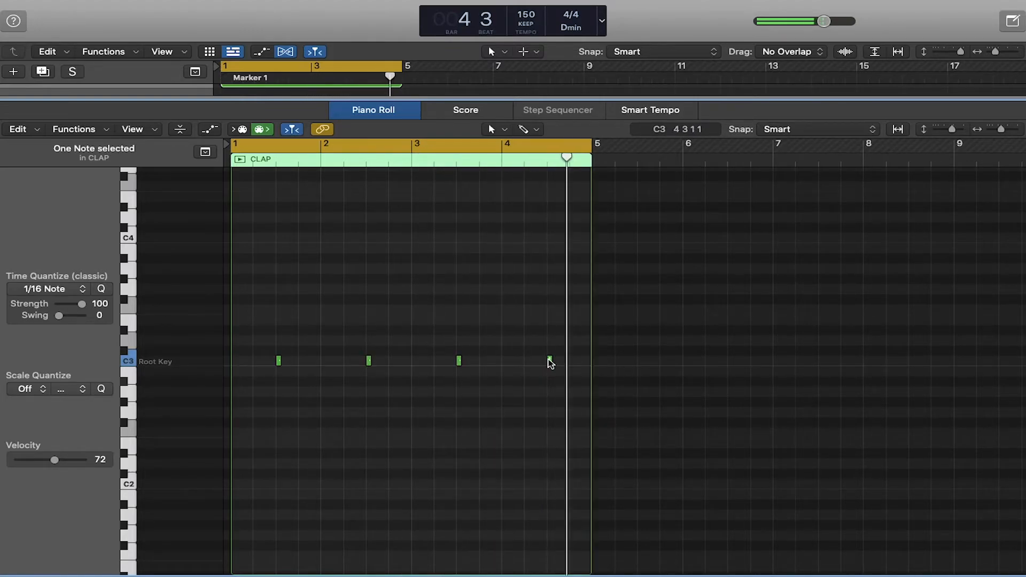
Step: Raise the velocity of all four claps to 88 and close the editor
key("super+a")
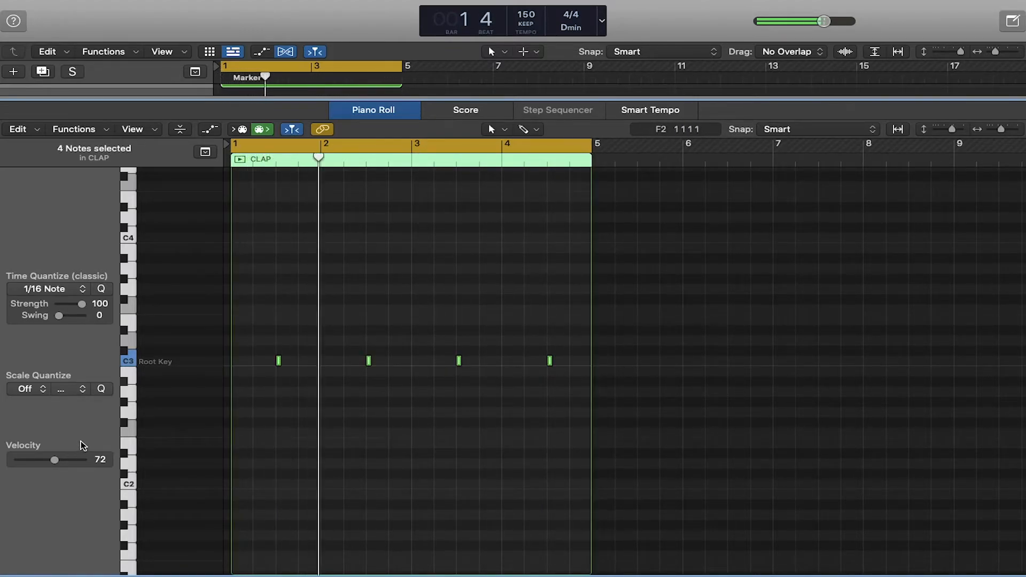
left_click_drag(55, 461, 63, 463)
key("p")
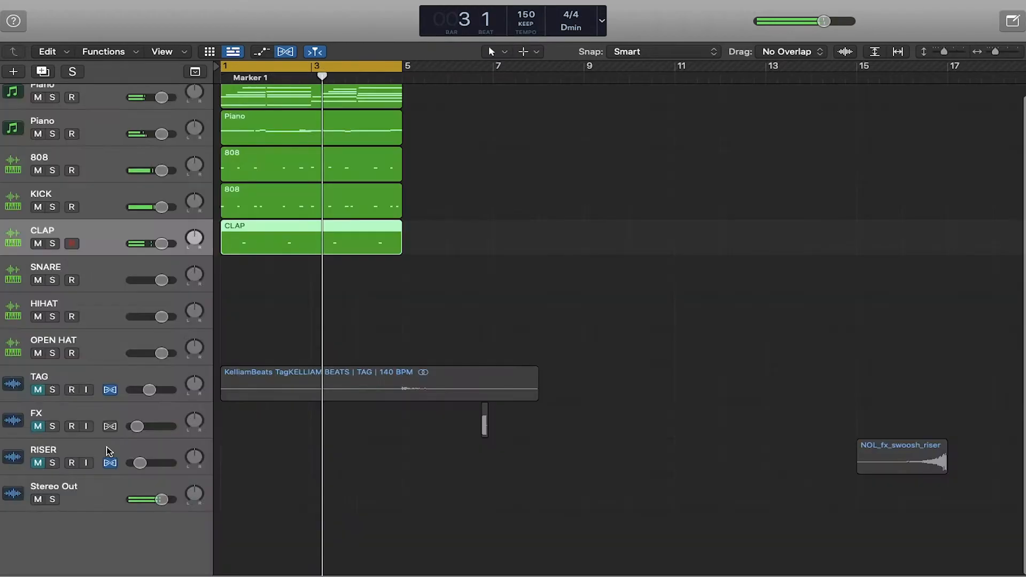
Step: Create an empty region in bar 1 of the SNARE track and open it for editing
left_click(270, 287)
right_click(239, 280)
left_click(289, 285)
key("p")
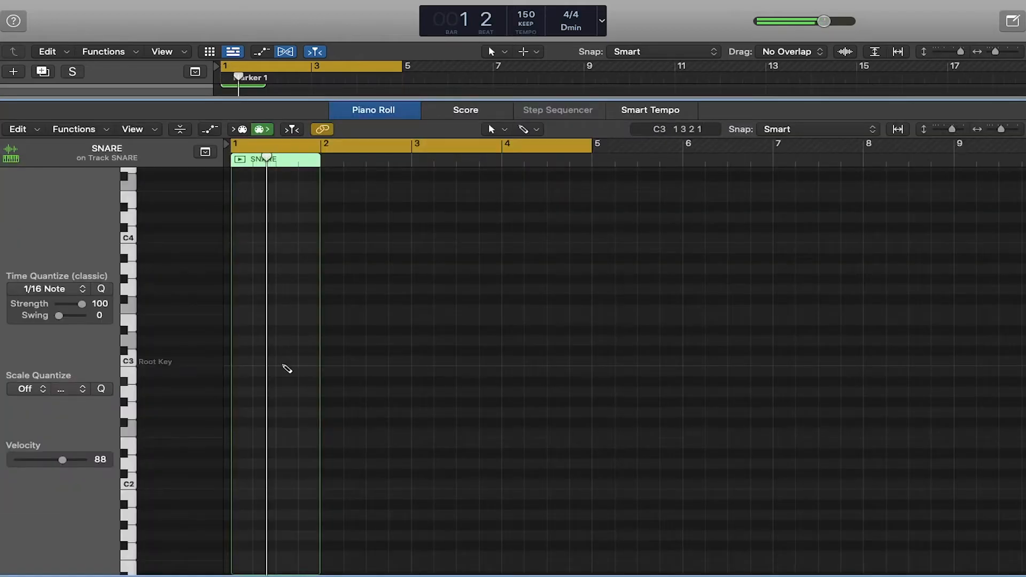
Step: Add C3 snare hits in bars 1 and 2 at 1 3 1, 1 4 3, 2 1 3, 2 3 1 and 2 4 3
key("space")
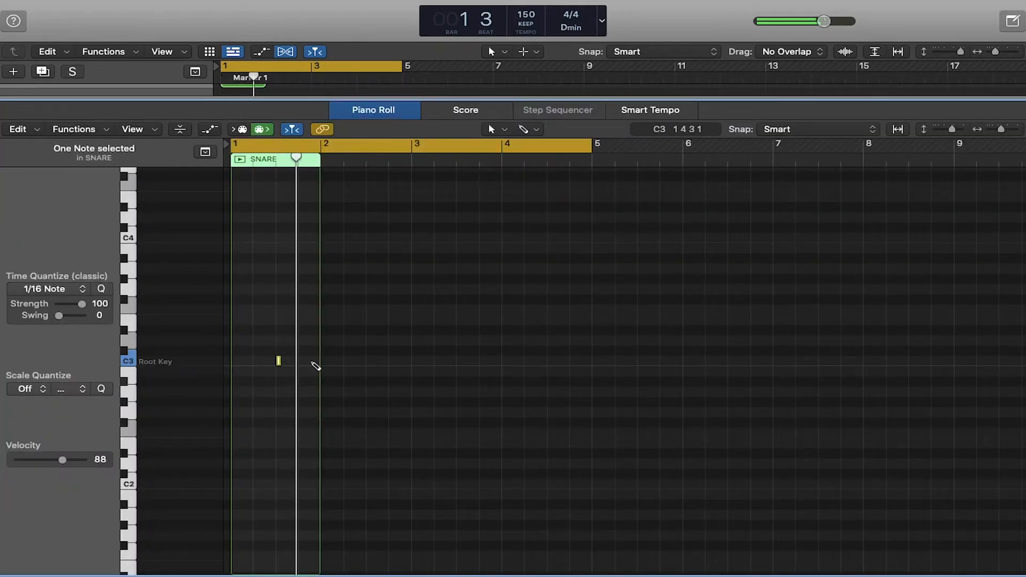
left_click(312, 361)
left_click(335, 361)
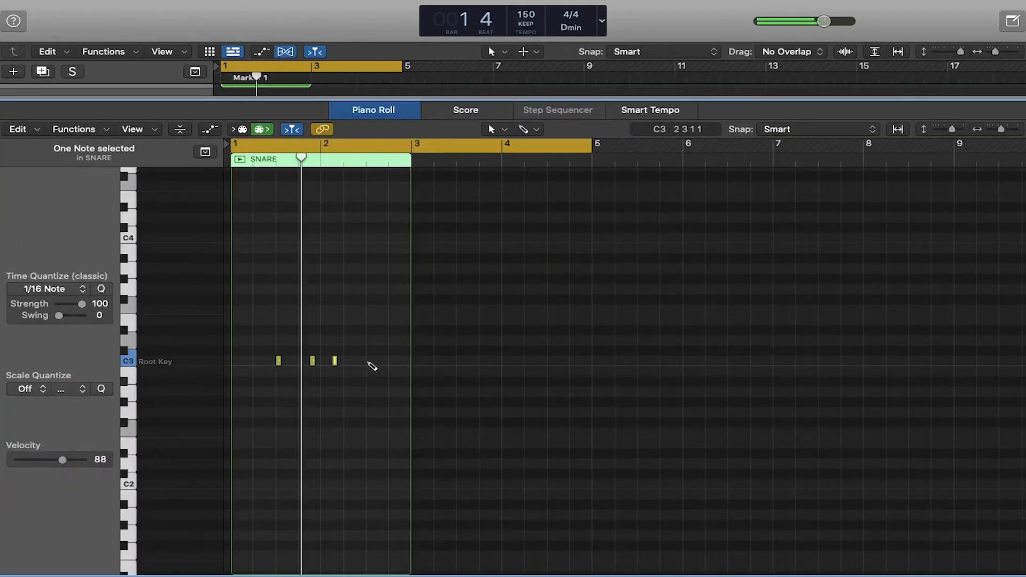
left_click(369, 361)
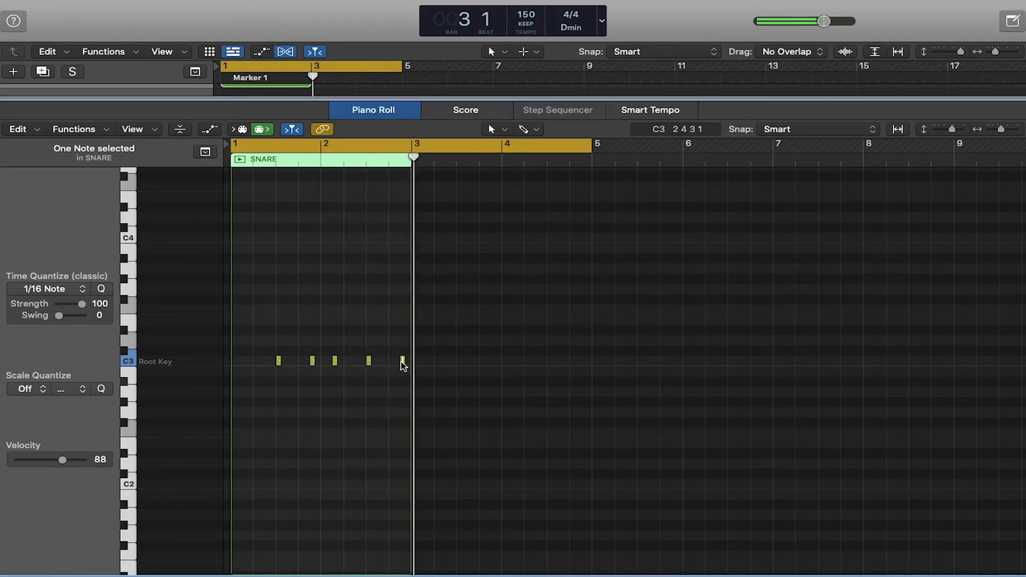
Step: Add C3 snare hits at 3 3 1, 3 4 3, 4 1 3, 4 3 1, 4 3 3 and 4 4 3, and close the editor
left_click(458, 361)
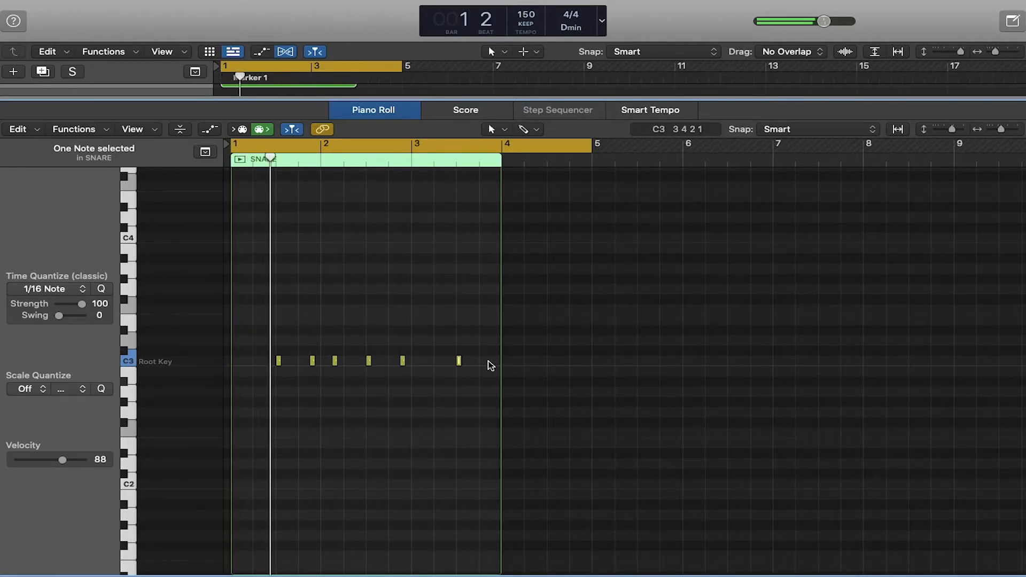
left_click(516, 361)
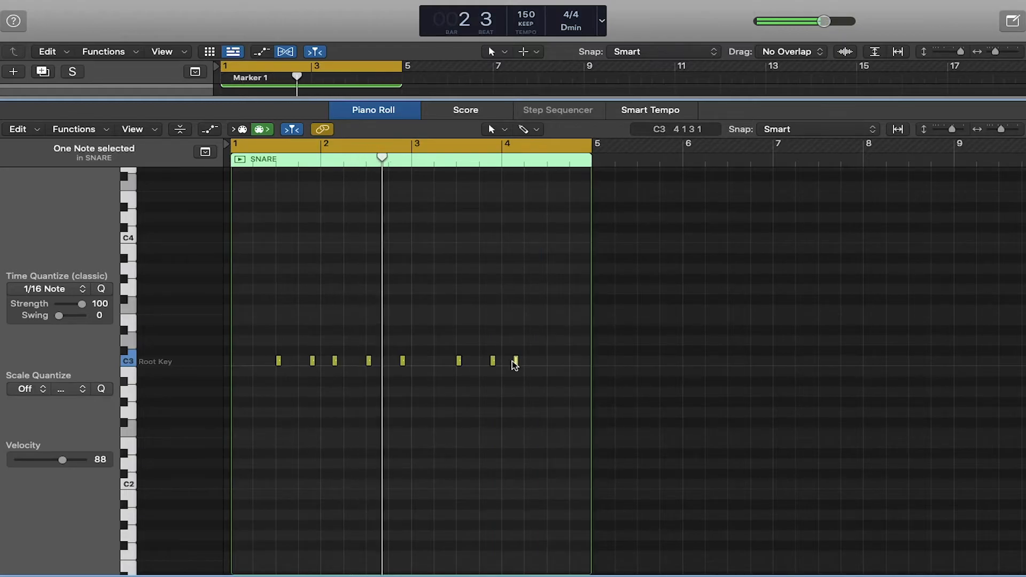
left_click(548, 362)
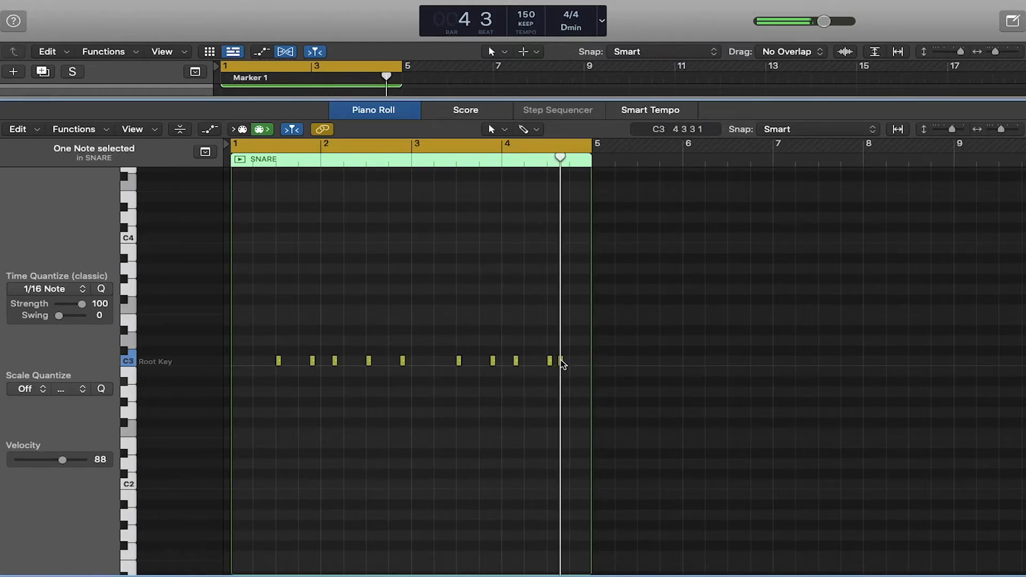
left_click(584, 361)
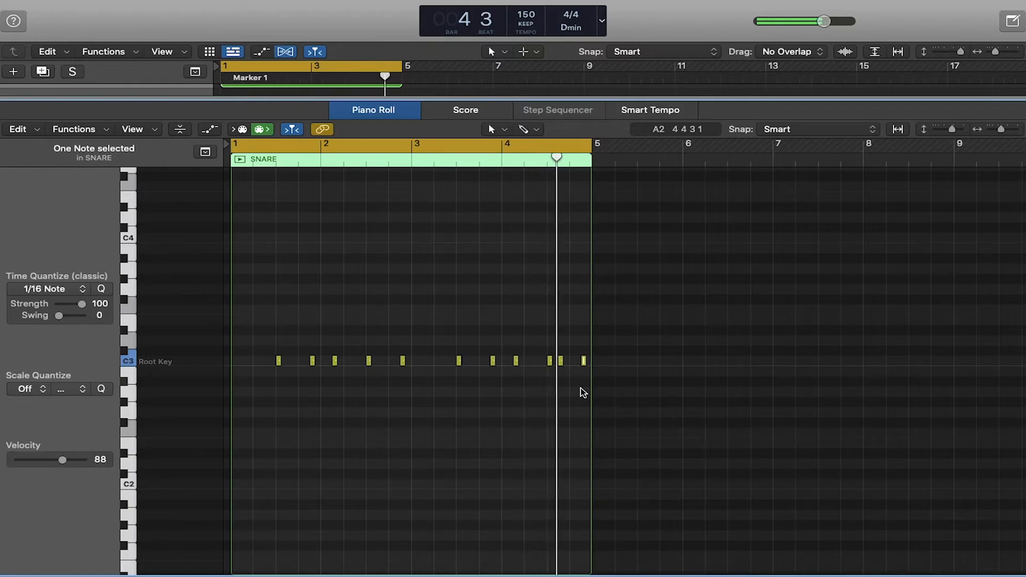
key("e")
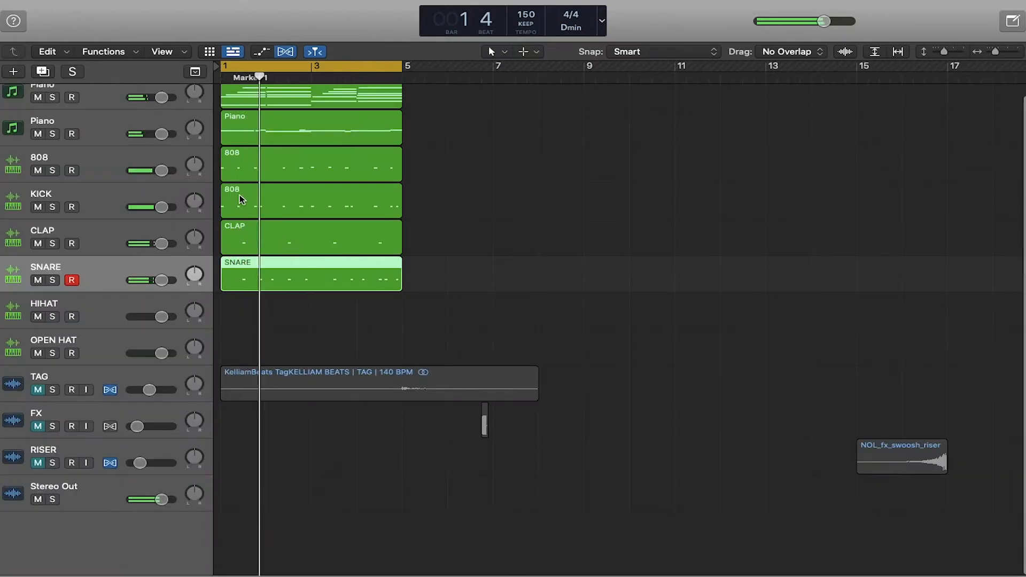
Step: Create a HIHAT region with an eighth-long C3 note at the start of bar 1 and repeat the note with 44 copies
left_click(235, 197)
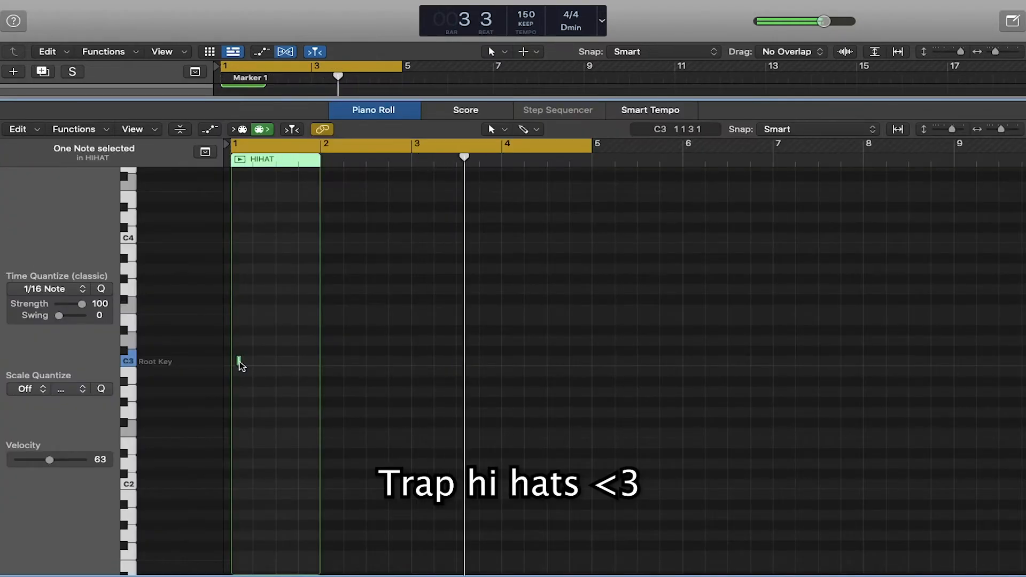
left_click_drag(240, 363, 239, 363)
key("space")
key("super+r")
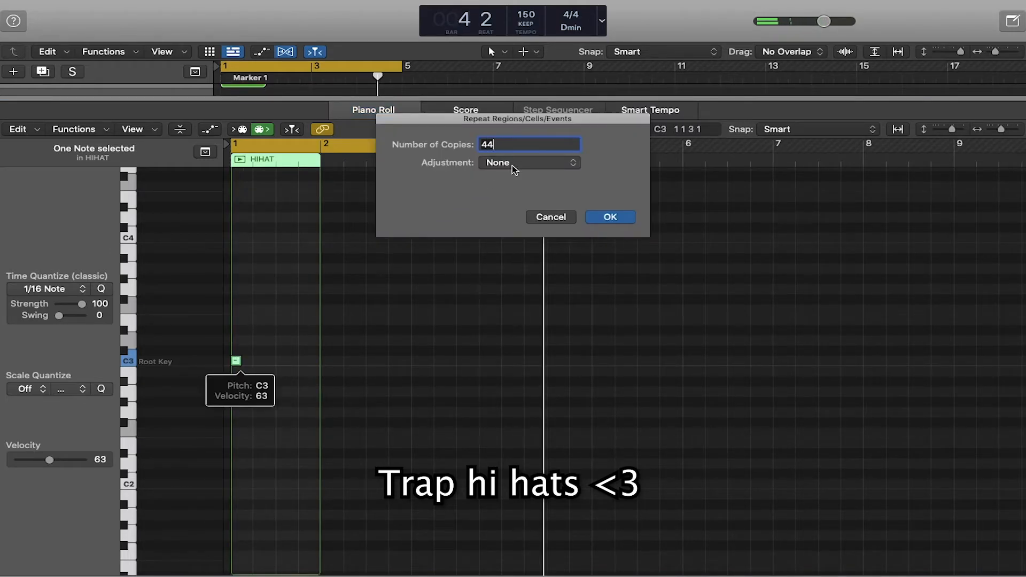
left_click(605, 217)
Step: Delete the hi-hat notes beyond bar 4 and trim the HIHAT region to four bars
left_click_drag(747, 343, 603, 378)
key("Delete")
left_click_drag(773, 389, 592, 390)
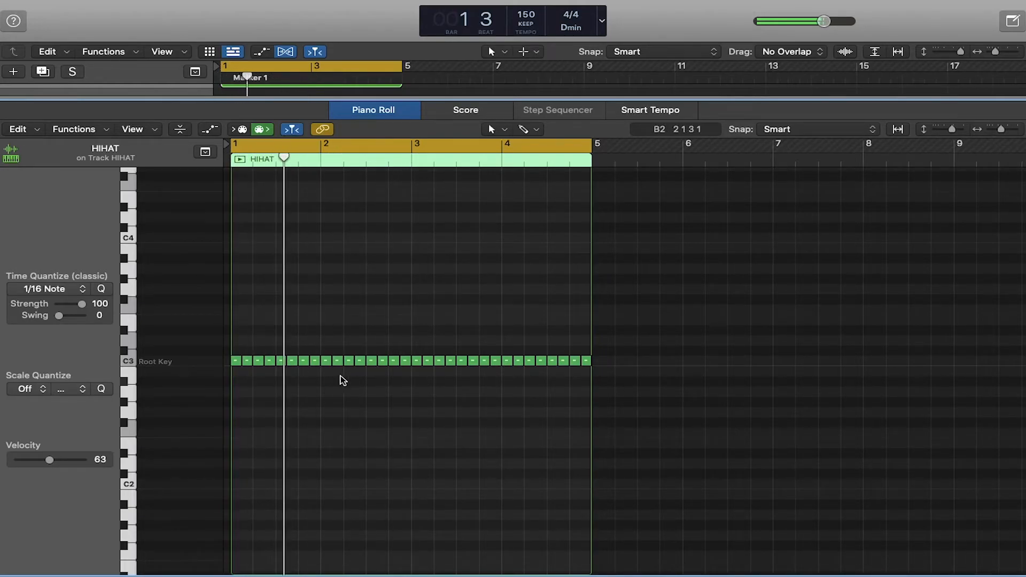
Step: Shorten the hi-hat note at 2 2 3 to half its length and repeat it once to make a roll
left_click_drag(364, 362, 358, 362)
key("super+r")
key("Return")
key("space")
left_click(402, 387)
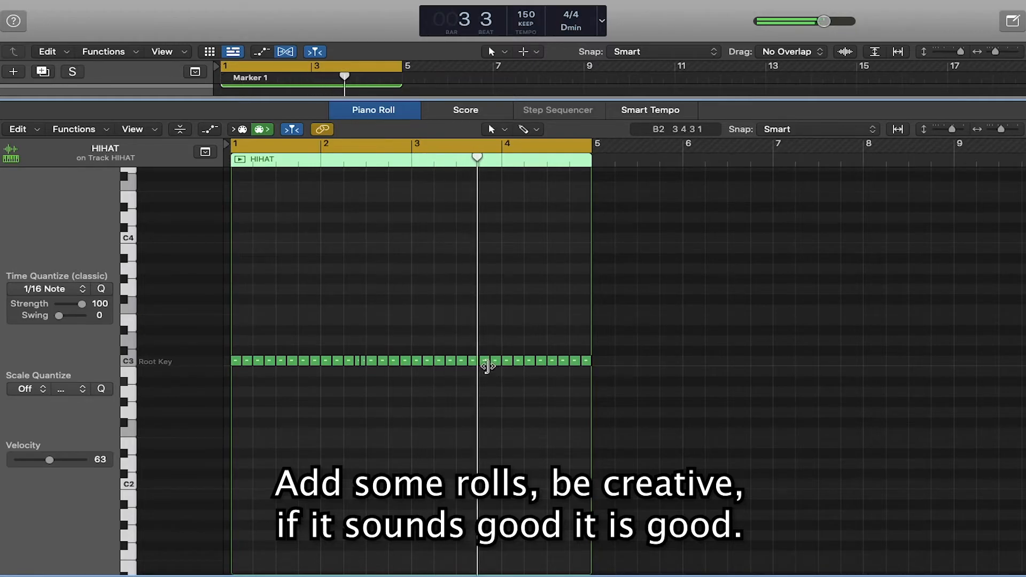
Step: Make a roll on beat 4 of bar 3 by halving that hi-hat note and repeating it once
left_click_drag(489, 366, 484, 367)
key("super+r")
key("Return")
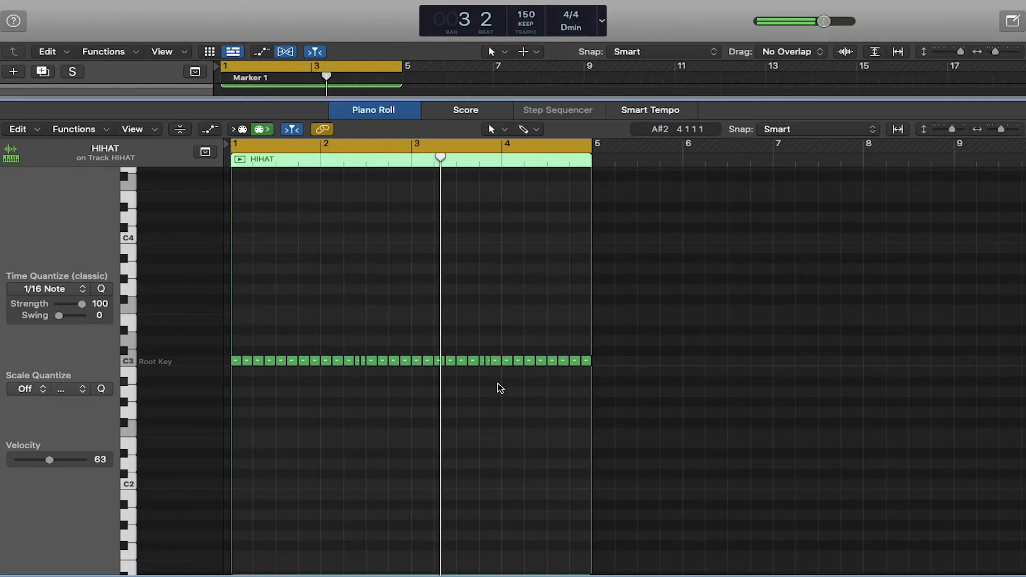
Step: Split the last two hi-hat notes of bar 4 into a sixteenth-note roll and trim the region back to four bars
key("space")
left_click_drag(579, 364, 582, 363)
key("super+r")
key("Return")
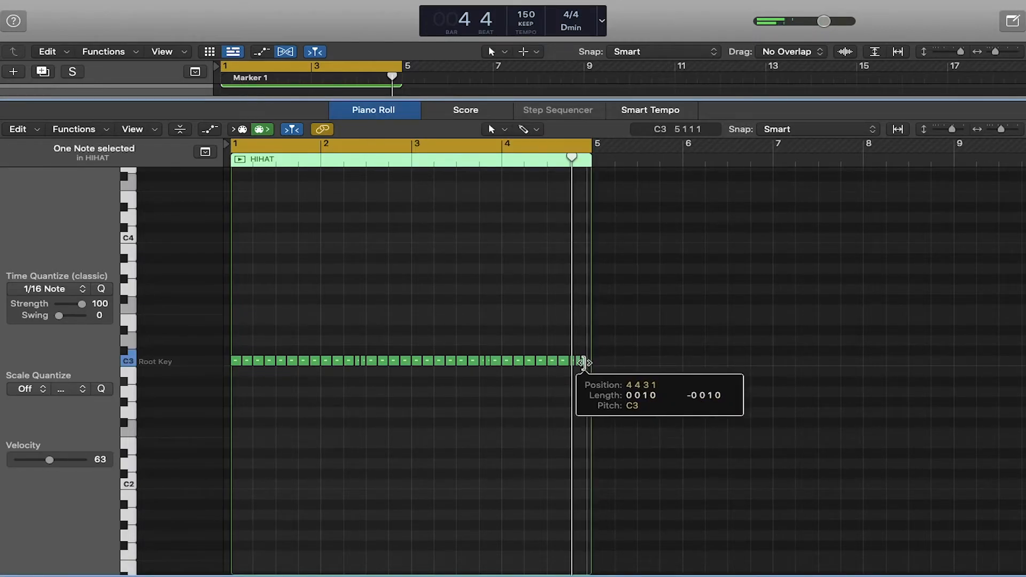
key("super+r")
key("Return")
key("Return")
key("space")
left_click_drag(682, 346, 596, 343)
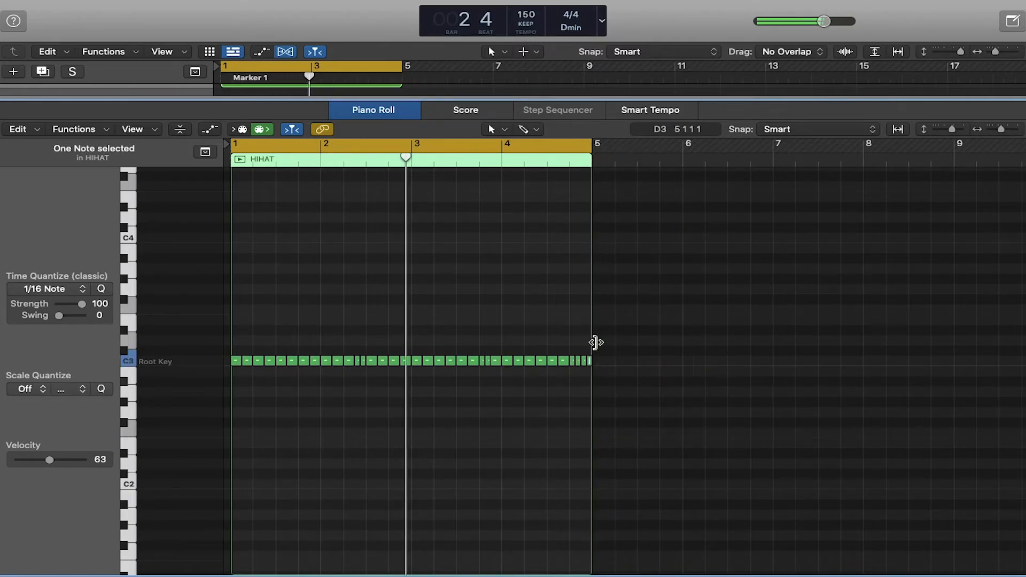
key("e")
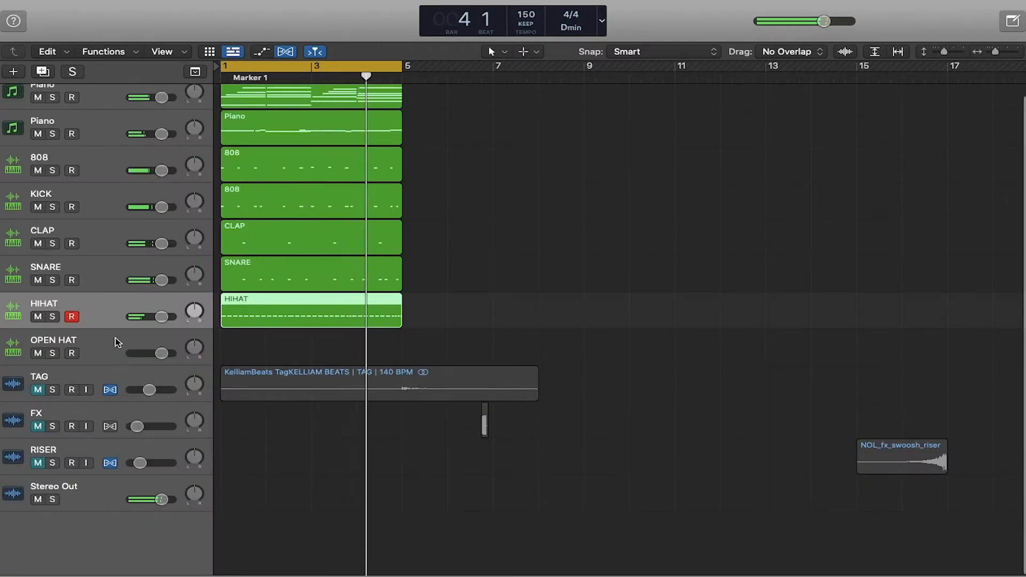
Step: Create an OPEN HAT region, add a C3 hit on beat 4 of bar 2, and close the editor
left_click(232, 349)
right_click(232, 350)
left_click(248, 351)
double_click(247, 351)
left_click(391, 361)
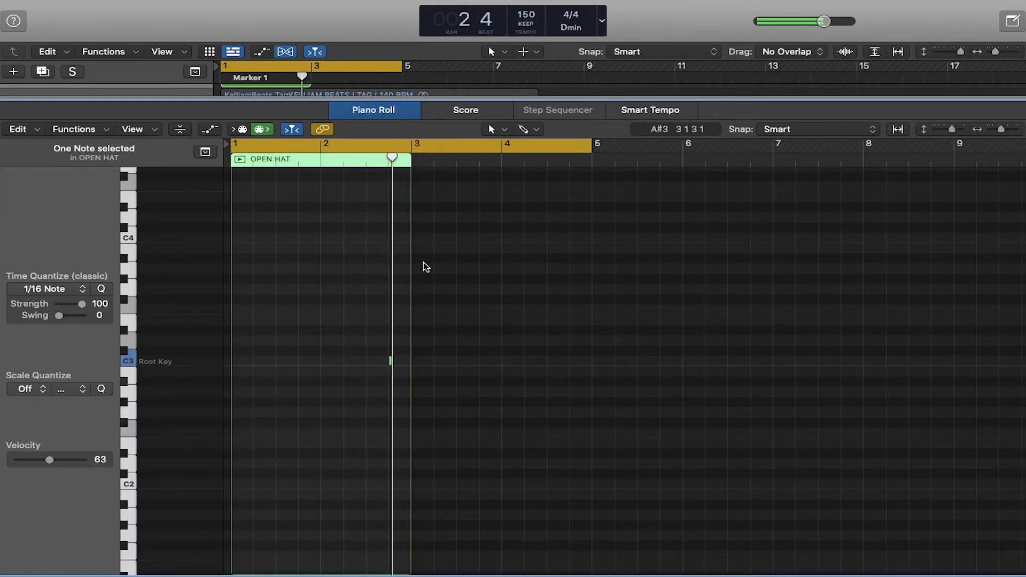
key("e")
Step: Copy the two-bar OPEN HAT region to bar 3 and join both into one four-bar region
left_click_drag(248, 350, 338, 352)
left_click(430, 329)
left_click(154, 345)
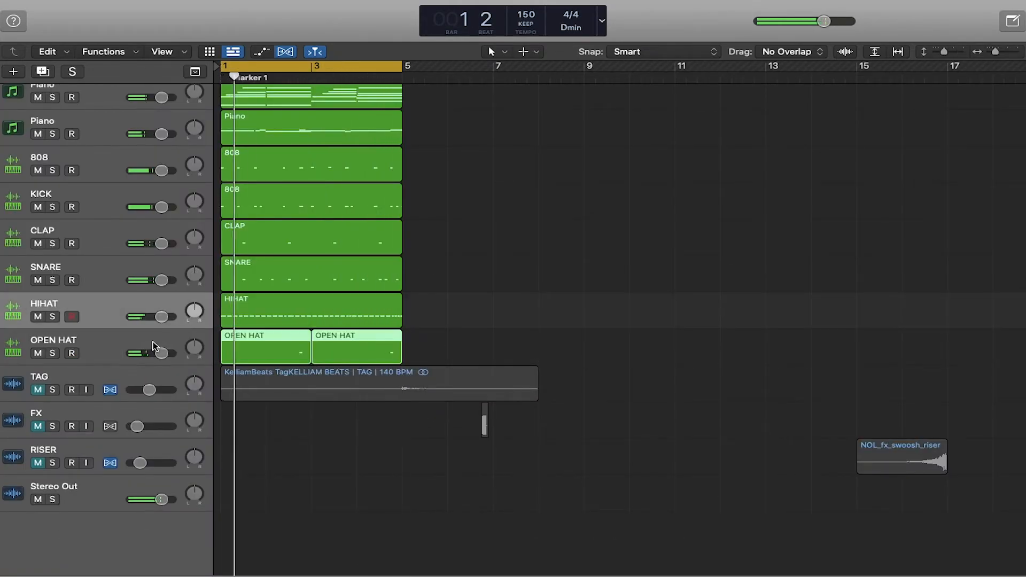
key("super+j")
Step: Shift the full loop to bar 5 while keeping the piano chords at bar 1, and copy the loop to bars 9 and 13
scroll(389, 289, "up", 1)
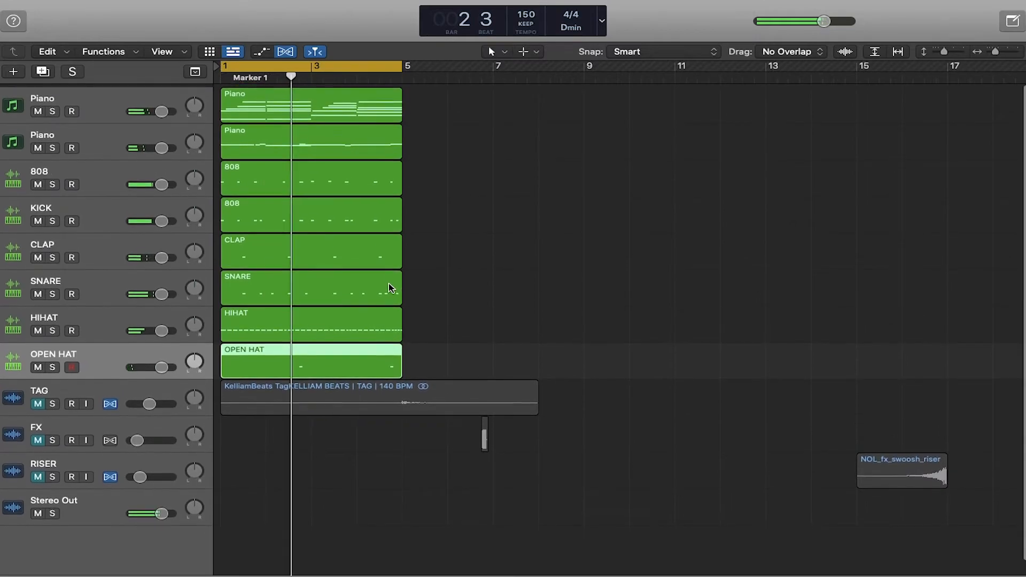
key("super+Left")
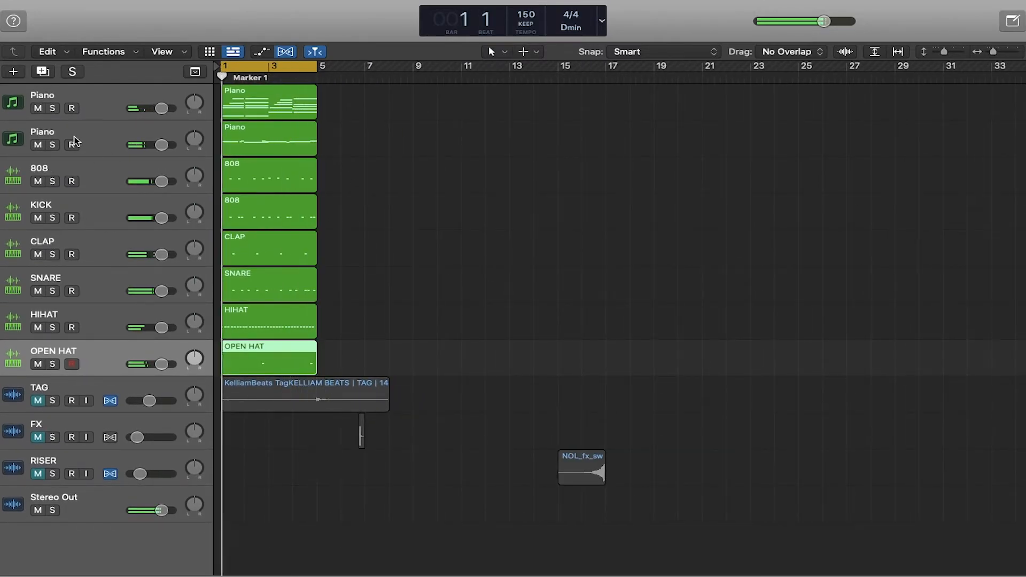
left_click_drag(370, 365, 279, 108)
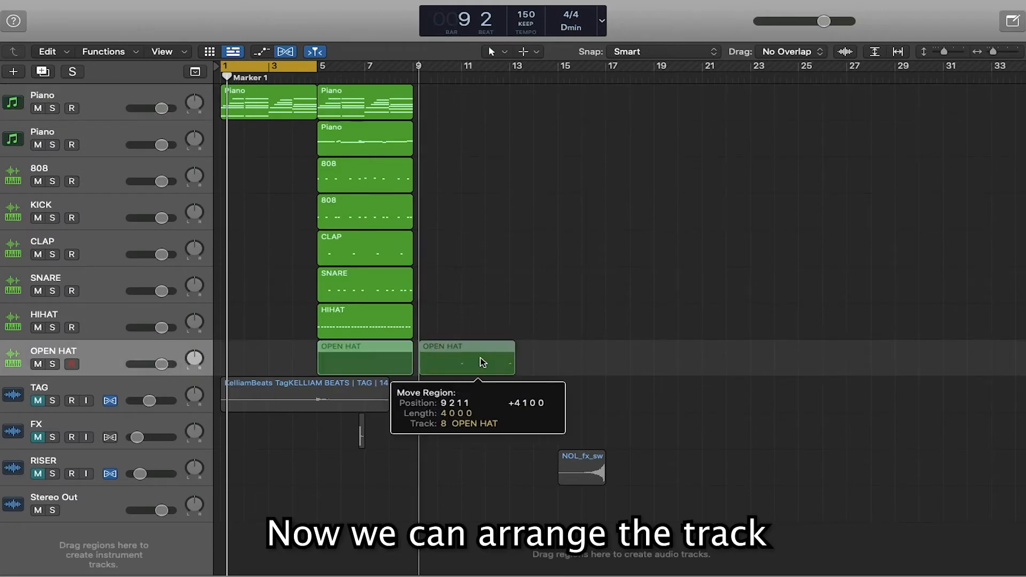
left_click_drag(481, 360, 453, 114)
left_click_drag(453, 114, 549, 114)
Step: Trim the first SNARE region to start at bar 7 and delete the 808, KICK, CLAP and OPEN HAT regions at bar 5
left_click_drag(319, 290, 365, 290)
left_click_drag(273, 174, 342, 249)
key("Delete")
key("Delete")
Step: Unmute the TAG, FX and RISER tracks
left_click(38, 401)
left_click(38, 438)
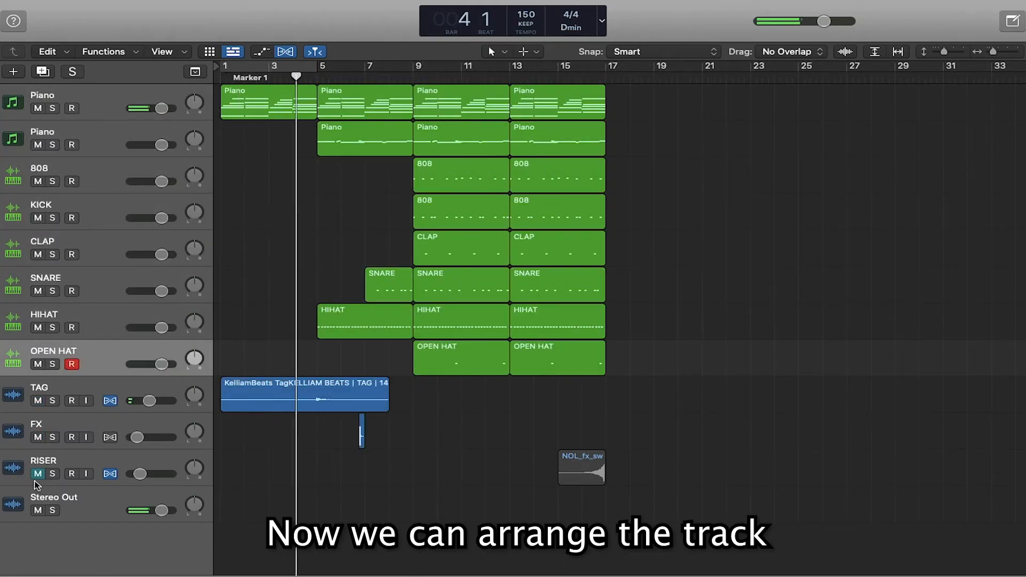
left_click(37, 474)
Step: Move the riser region to bar 7 so it leads into the drums at bar 9
key("super+Right")
key("space")
left_click_drag(666, 472, 408, 472)
left_click(542, 486)
key("space")
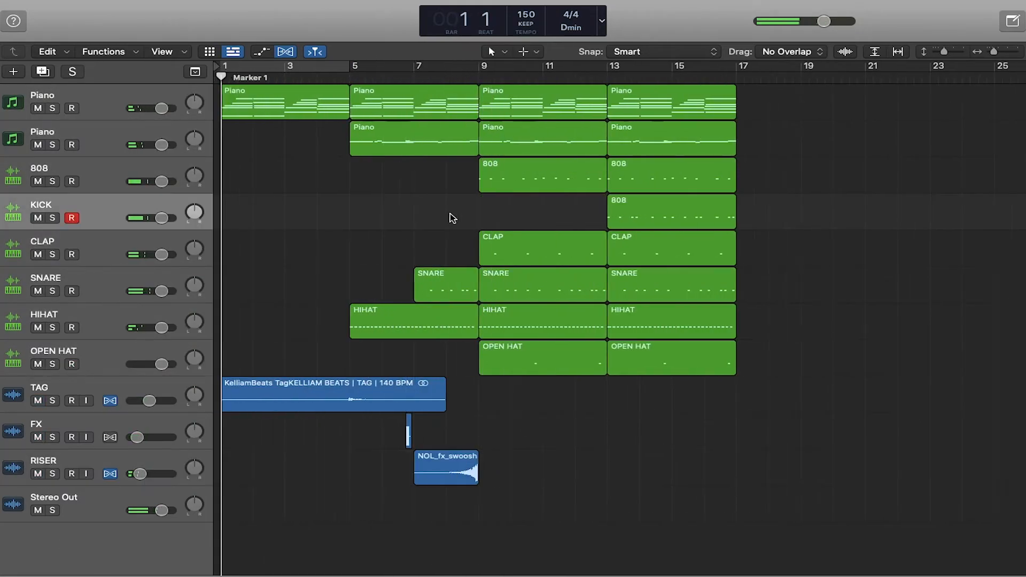
Step: Copy the KICK region from bar 13 to bar 9
left_click_drag(672, 213, 542, 212)
key("super+Left")
key("super+Left")
key("super+Left")
Step: Extend the piano chords, hi-hat and clap past bar 17 with copied regions, and delete the melody region at bar 9
mouse_move(545, 103)
left_mouse_down()
mouse_move(386, 107)
mouse_move(554, 104)
left_mouse_up()
left_click_drag(483, 323, 556, 323)
left_click_drag(480, 261, 554, 262)
left_click_drag(554, 323, 629, 323)
left_click(404, 140)
key("Delete")
Step: Clear the stray regions further along the timeline and copy the chord, clap and hi-hat regions from bar 17 to bar 25
key("super+Left")
key("super+Left")
left_click_drag(963, 393, 717, 481)
key("Delete")
left_click_drag(444, 383, 358, 102)
left_click_drag(365, 101, 432, 100)
Step: Copy the 808 into the section after bar 17, starting it at bar 19, and trim the hi-hat to start at bar 19
left_click(420, 211)
left_click_drag(335, 179, 402, 184)
left_click_drag(391, 171, 364, 188)
left_click(330, 77)
left_click_drag(349, 334, 366, 333)
scroll(418, 256, "up", 3)
Step: Continue the 808 through bars 25 to 32 and add the KICK regions from bar 25
left_click_drag(430, 185, 473, 184)
left_click_drag(346, 221, 477, 220)
left_click(479, 184, "shift")
left_click_drag(479, 184, 523, 185)
Step: Try to copy the full section of bars 9 to 16 to bar 33, and undo the copy
left_click_drag(382, 363, 291, 104)
left_click_drag(287, 108, 545, 109)
left_click(599, 140)
scroll(661, 207, "down", 4)
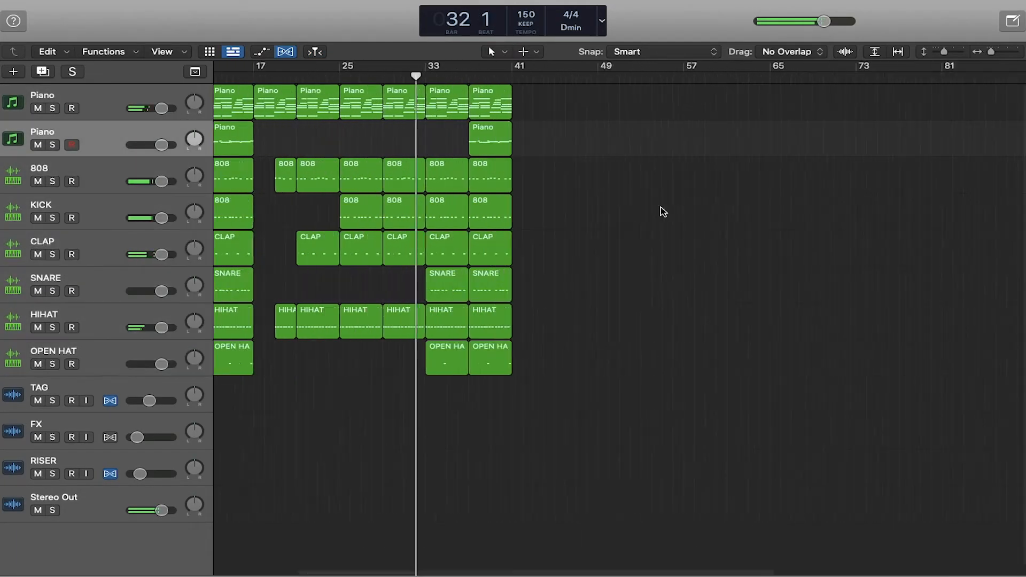
scroll(661, 207, "up", 3)
key("super+z")
key("Return")
Step: Move all chord and drum regions after bar 17 eight bars later, so the section starts at bar 25
left_click(417, 140)
scroll(344, 234, "down", 1)
scroll(351, 227, "up", 4)
scroll(374, 235, "down", 2)
scroll(377, 240, "down", 2)
left_click_drag(535, 364, 388, 107)
left_click_drag(399, 112, 472, 112)
Step: Copy the section of bars 9 to 16 to bar 17 and add a melody region at bar 17
left_click_drag(382, 364, 305, 107)
left_click_drag(311, 110, 385, 110)
left_click_drag(348, 140, 385, 140)
Step: Join the two KICK regions of bars 9 to 16 into one and delete the selected kick material
double_click(322, 213)
key("u")
key("p")
key("space")
key("Return")
key("Return")
key("super+j")
key("space")
left_click_drag(282, 197, 572, 211)
key("Delete")
scroll(456, 186, "down", 4)
scroll(383, 374, "up", 3)
Step: Delete the SNARE regions at bars 9 and 13 and the melody region at bar 13
left_click(359, 286)
left_click(316, 288, "shift")
key("Delete")
key("Return")
left_click(350, 146)
key("Delete")
Step: Rename the second Piano track as Keys
double_click(43, 132)
type("Keys")
key("Return")
left_click(388, 395)
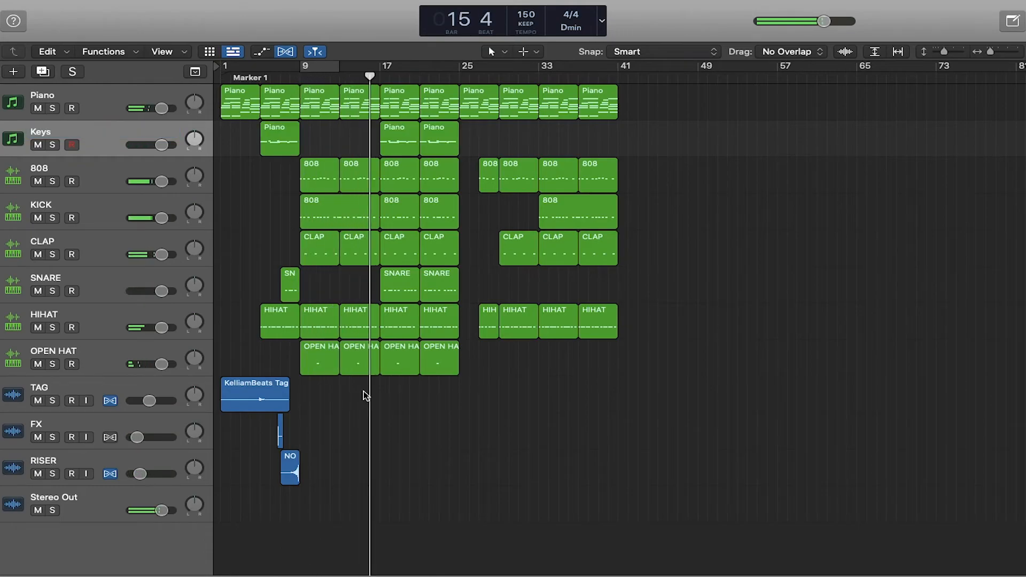
Step: Open the OPEN HAT region at bar 17 in the editor, select all its notes, and close the editor
double_click(417, 351)
key("super+a")
key("p")
left_click(488, 350)
Step: Copy the piano chords of bars 25 to 40 to bar 41
scroll(588, 235, "right", 1)
left_click_drag(630, 134, 460, 115)
left_click_drag(461, 107, 621, 107)
left_click(604, 142)
Step: Copy SNARE regions to bars 33 and 37, and copy the drum and 808 regions of bars 33 to 40 to bar 41
left_click_drag(391, 283, 550, 283)
left_click_drag(550, 284, 590, 283)
left_click_drag(631, 334, 551, 174)
left_click_drag(590, 247, 669, 247)
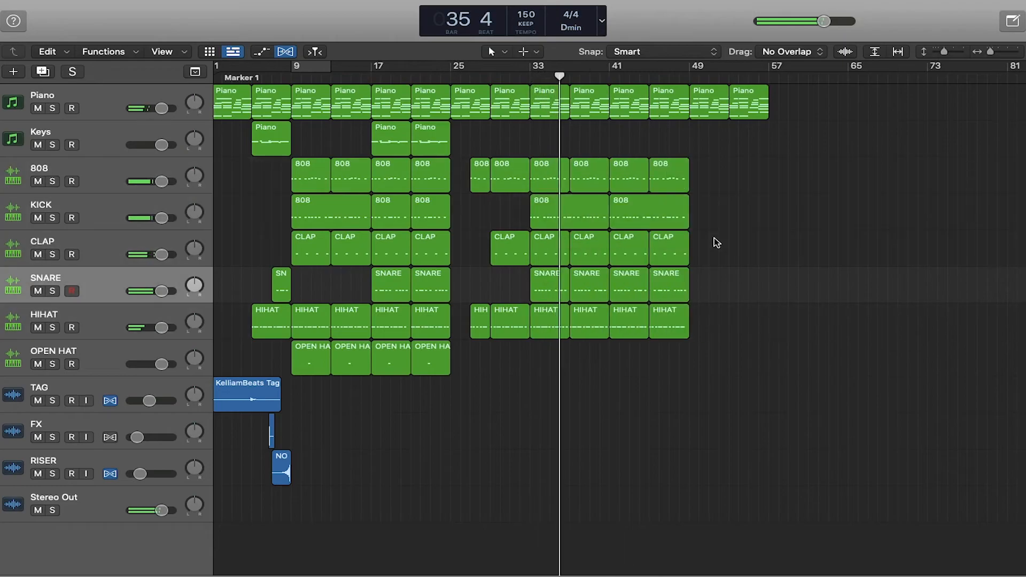
Step: Trim the HIHAT, SNARE and CLAP regions at bar 41 to start at bar 43
scroll(663, 299, "right", 1)
left_click_drag(597, 332, 616, 332)
left_click_drag(597, 295, 616, 296)
left_click_drag(597, 260, 617, 259)
Step: Replace the KICK region at bar 41 with a four-bar kick region at bar 45
left_click_drag(597, 222, 616, 222)
key("Delete")
left_click_drag(553, 212, 638, 223)
Step: Copy the two melody regions of bars 17 to 24 to bar 49, and the full section of bars 9 to 24 to bar 57
left_click_drag(443, 152, 705, 142)
scroll(695, 161, "down", 3)
left_click_drag(278, 396, 369, 107)
left_click_drag(283, 111, 600, 114)
Step: Copy the riser to bar 55 and extend the piano chords with two more regions over bars 73 to 80
left_click_drag(267, 473, 582, 473)
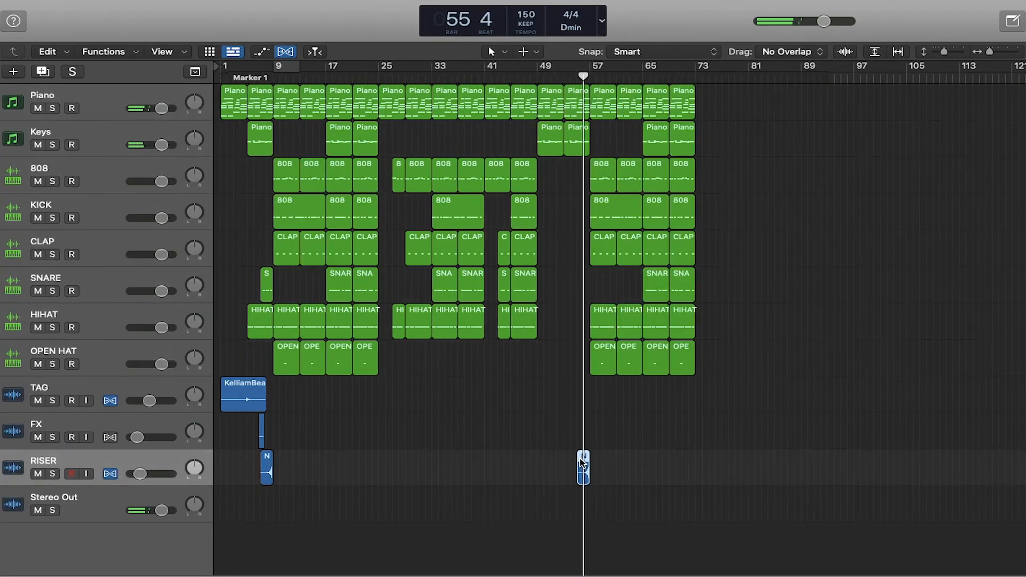
left_click_drag(716, 105, 661, 107)
left_click_drag(661, 107, 715, 108)
left_click(717, 141)
scroll(589, 151, "left", 1)
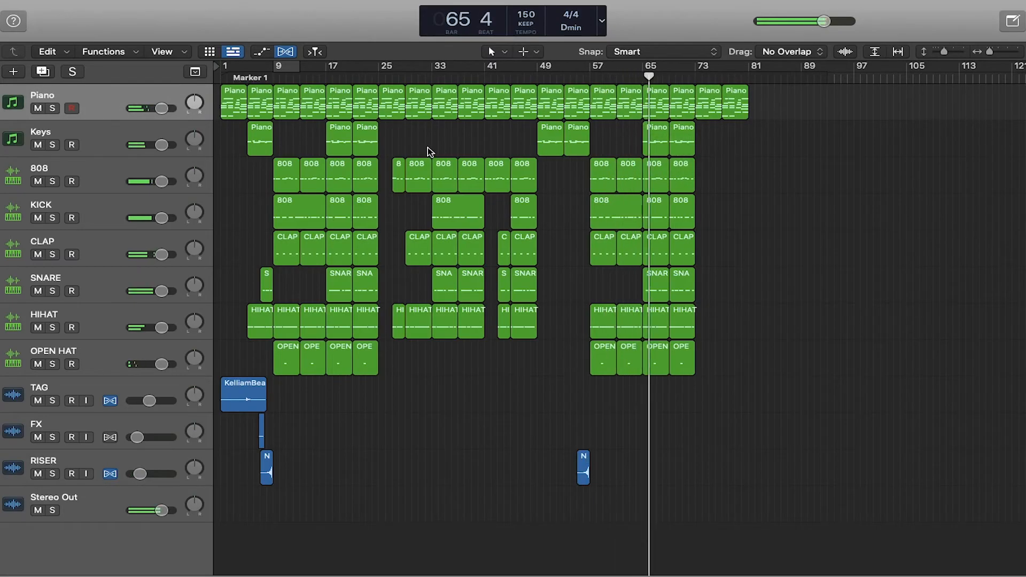